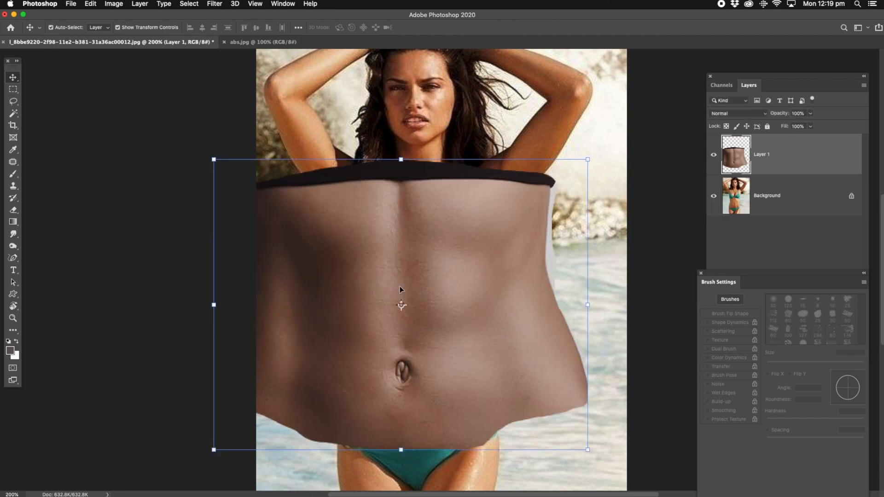
Move the pasted abs layer over the torso and scale it proportionally to about 47.85%, placing it between the bikini top and bottom.
{"action": "left_click_drag", "start_coordinate": [377, 259], "coordinate": [418, 260]}
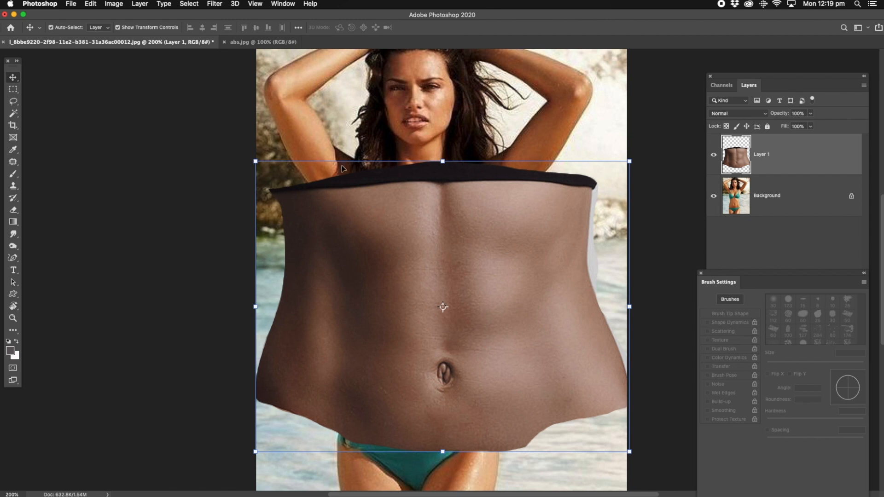
{"action": "left_click_drag", "start_coordinate": [257, 163], "coordinate": [443, 335]}
{"action": "left_click_drag", "start_coordinate": [489, 357], "coordinate": [384, 335]}
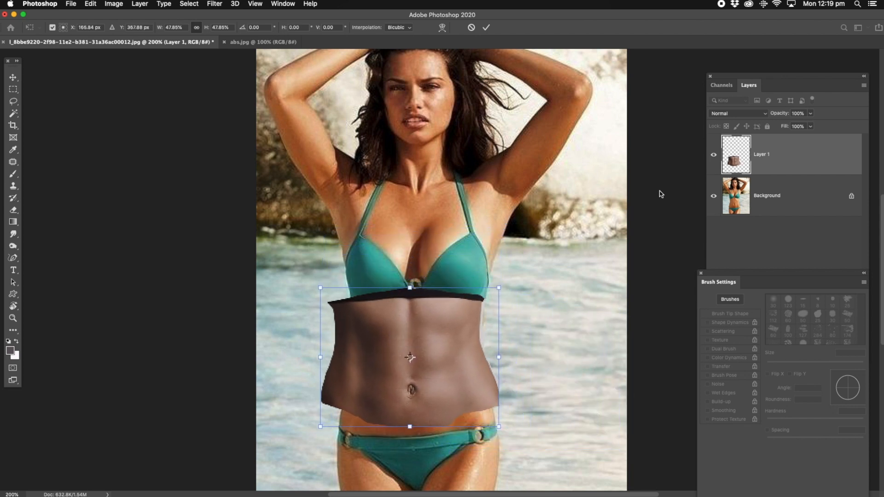
Lower Layer 1's opacity to 72% to align its navel with the body beneath, restore 100% opacity and commit the transform.
{"action": "left_click", "coordinate": [811, 113]}
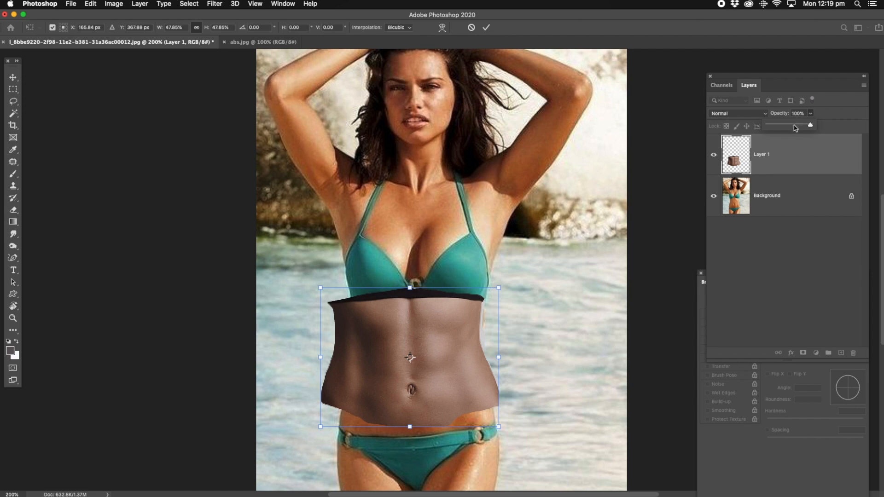
{"action": "left_click_drag", "start_coordinate": [796, 126], "coordinate": [799, 125]}
{"action": "left_click_drag", "start_coordinate": [416, 335], "coordinate": [420, 329]}
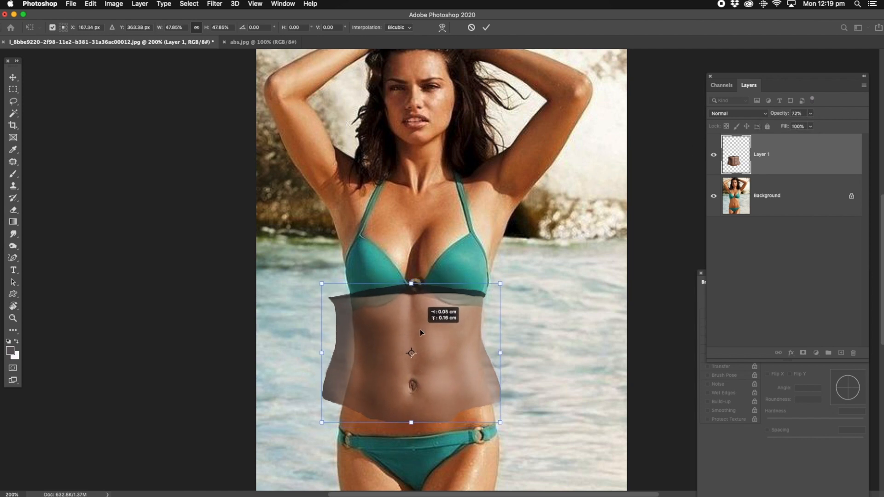
{"action": "left_click", "coordinate": [811, 114]}
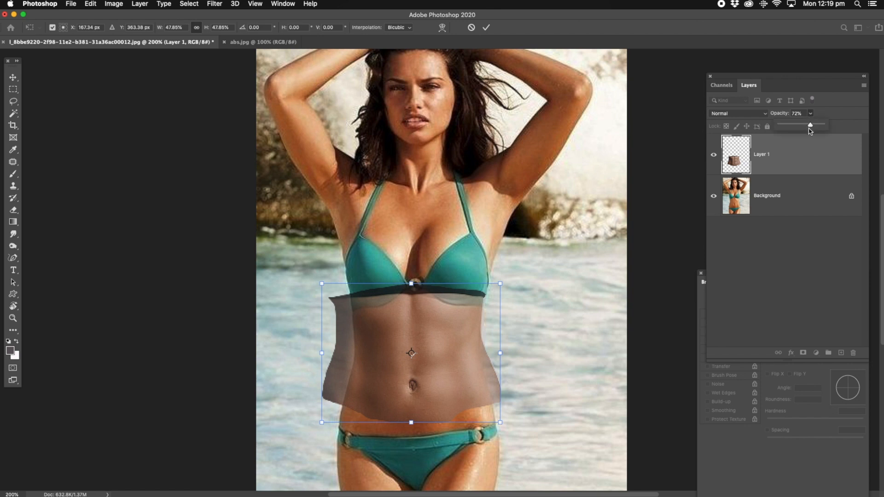
{"action": "left_click_drag", "start_coordinate": [813, 128], "coordinate": [824, 126]}
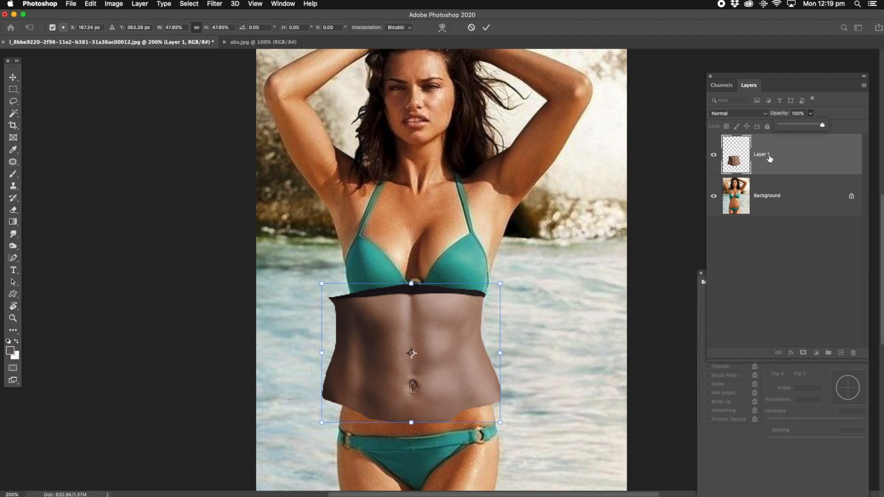
{"action": "key", "text": "Return"}
Add a layer mask to Layer 1 and paint out the dark band under the bikini top in black with a soft 25 px brush.
{"action": "left_click", "coordinate": [803, 353]}
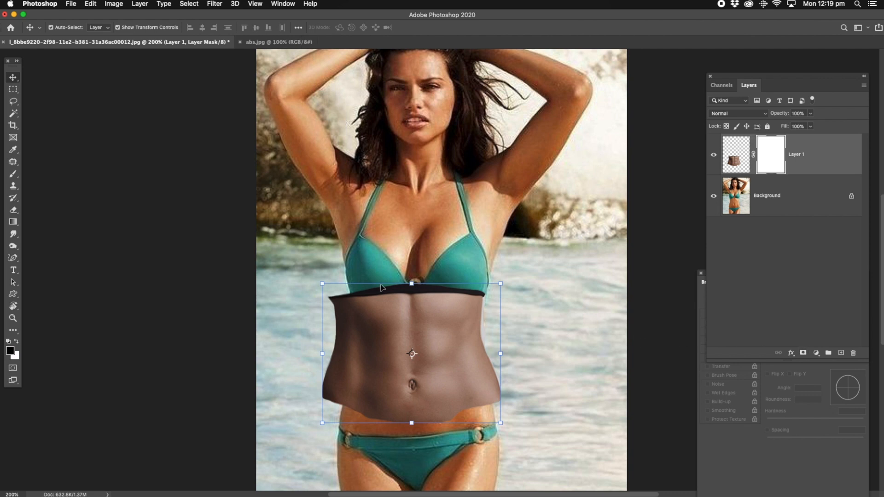
{"action": "left_click", "coordinate": [13, 174]}
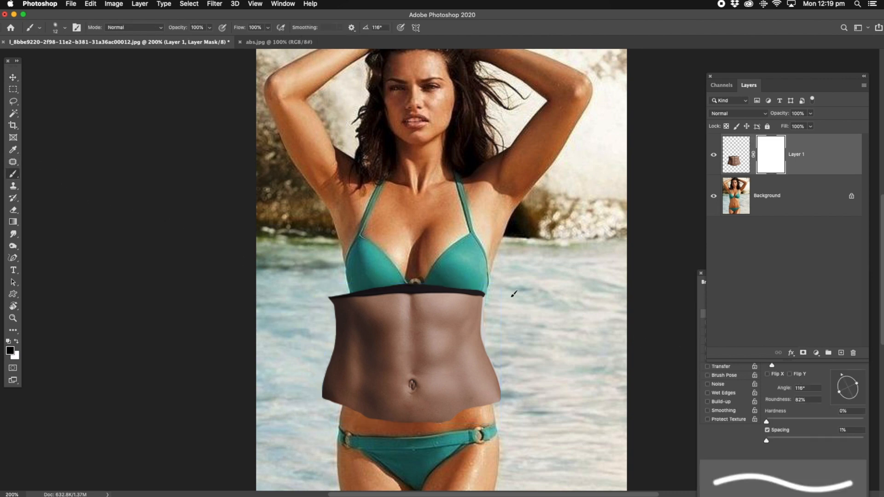
{"action": "left_click", "coordinate": [724, 434]}
{"action": "left_click", "coordinate": [779, 366]}
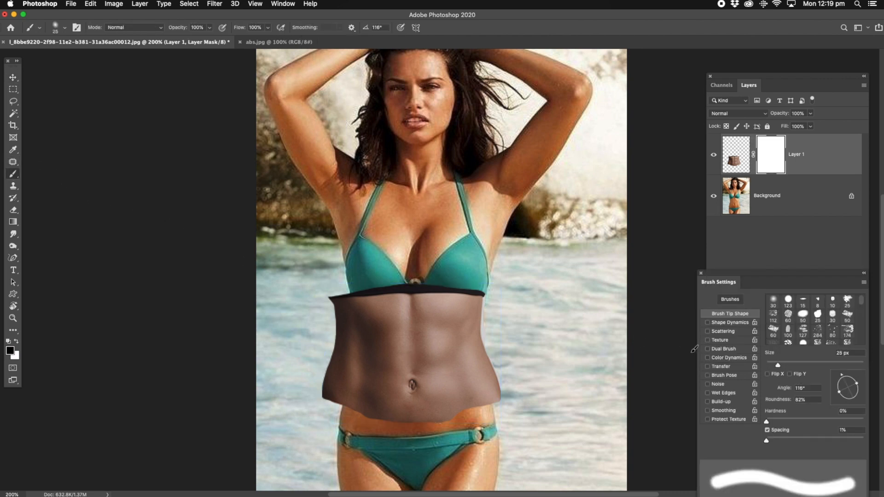
{"action": "left_click_drag", "start_coordinate": [336, 294], "coordinate": [493, 293]}
{"action": "left_click_drag", "start_coordinate": [341, 291], "coordinate": [322, 403]}
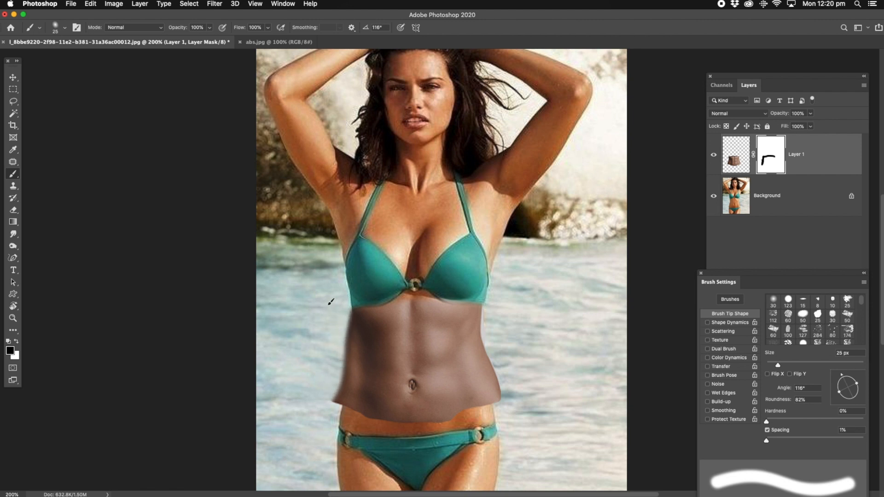
{"action": "key", "text": "super+z"}
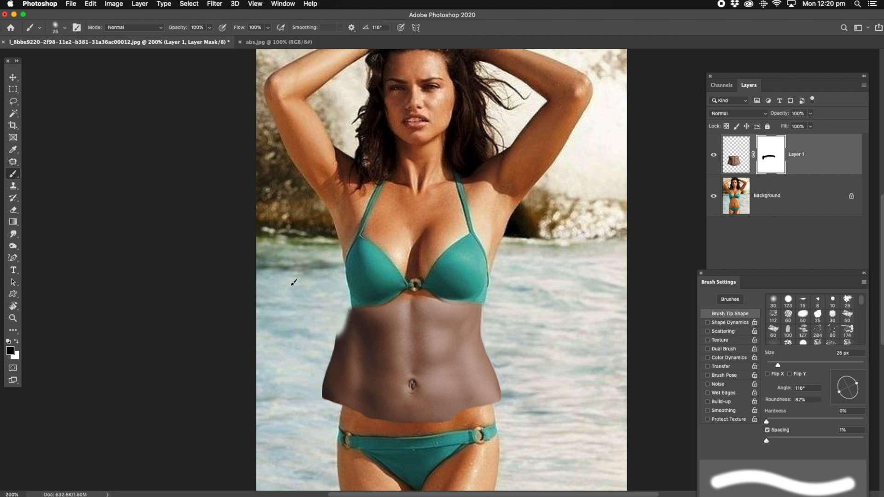
Narrow the abs layer from both sides to about 82.64% of its width to fit the waist, and commit the transform.
{"action": "left_click", "coordinate": [13, 77]}
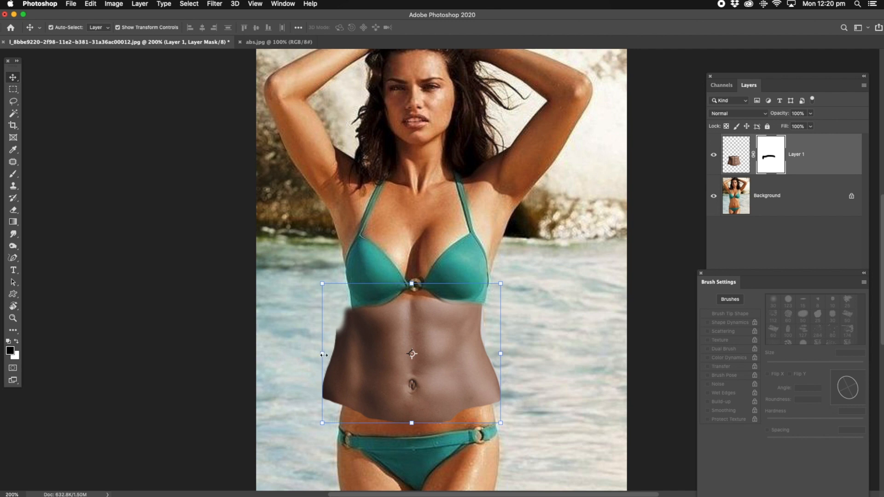
{"action": "left_click", "coordinate": [323, 354]}
{"action": "left_click_drag", "start_coordinate": [323, 354], "coordinate": [344, 358]}
{"action": "left_click_drag", "start_coordinate": [501, 357], "coordinate": [490, 357]}
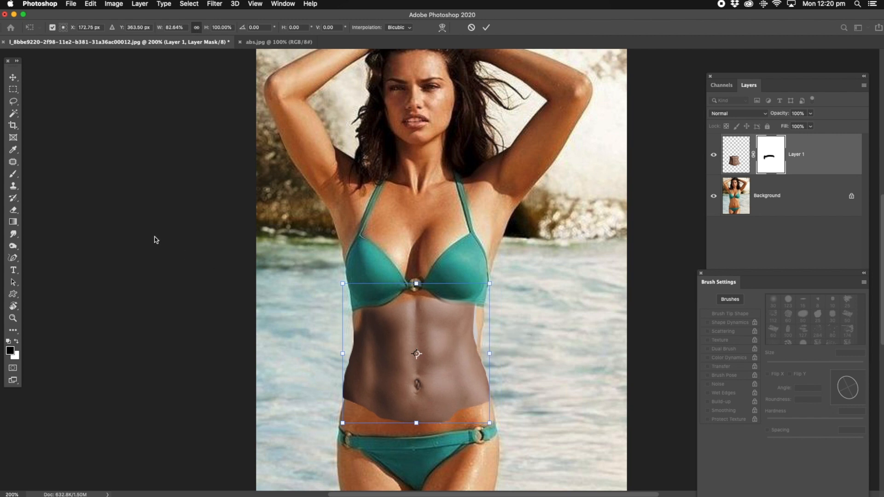
{"action": "left_click", "coordinate": [13, 76]}
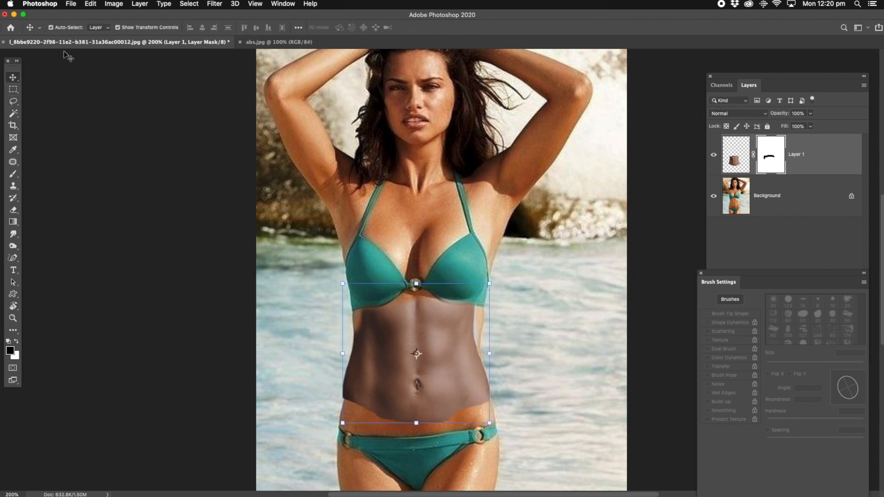
Warp the abs layer so its sides and centre follow the body's waist contour, and apply the warp.
{"action": "left_click", "coordinate": [91, 5]}
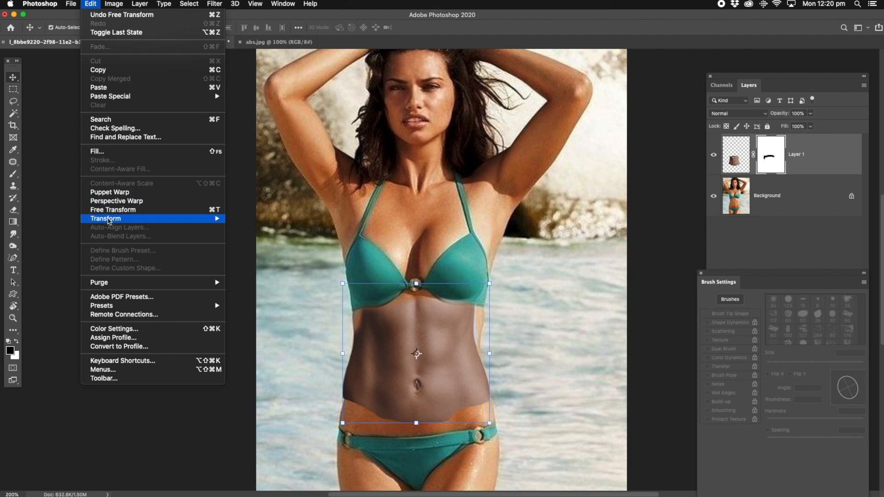
{"action": "mouse_move", "coordinate": [108, 220]}
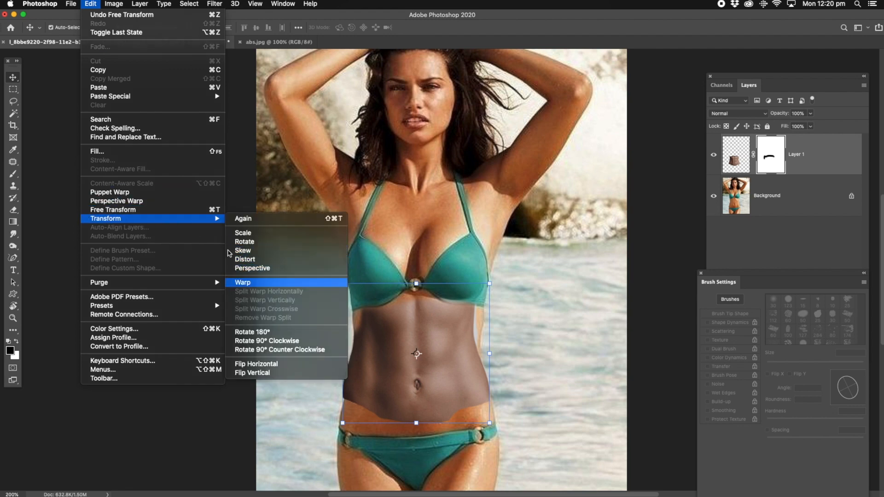
{"action": "left_click", "coordinate": [243, 282]}
{"action": "left_click_drag", "start_coordinate": [484, 397], "coordinate": [488, 364]}
{"action": "left_click_drag", "start_coordinate": [364, 318], "coordinate": [361, 317]}
{"action": "left_click_drag", "start_coordinate": [339, 371], "coordinate": [349, 391]}
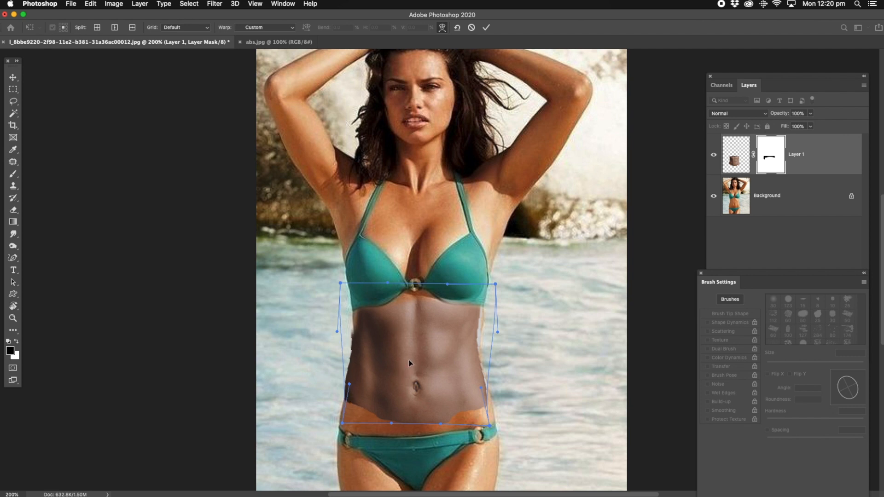
{"action": "left_click_drag", "start_coordinate": [410, 358], "coordinate": [430, 340]}
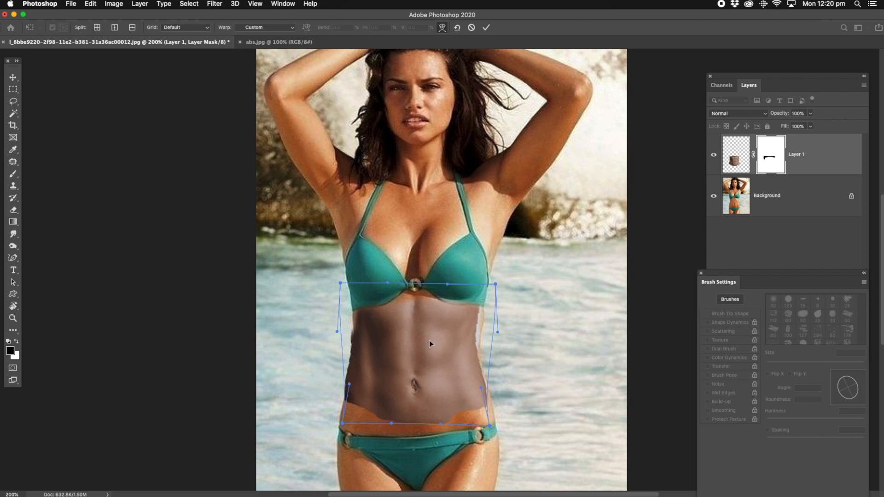
{"action": "left_click", "coordinate": [14, 102]}
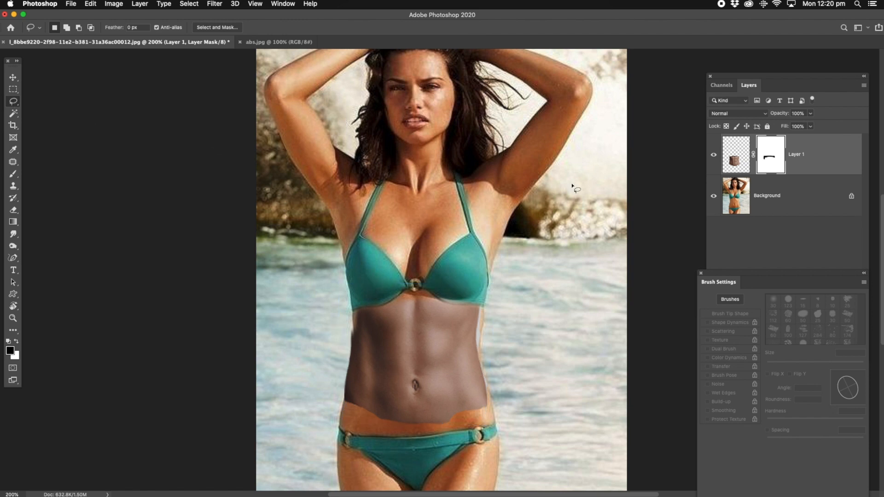
Compare with the original body by toggling Layer 1, and mask out the abs layer's outer edges all around with the black soft brush.
{"action": "left_click", "coordinate": [714, 155]}
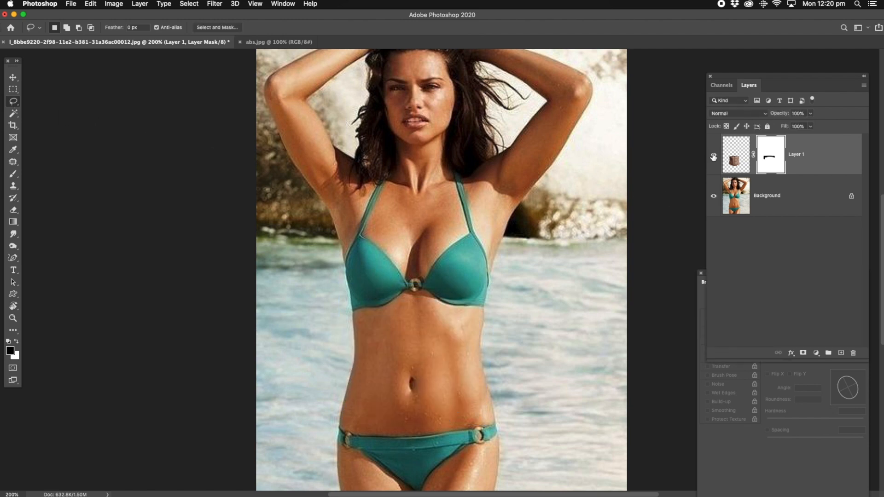
{"action": "left_click", "coordinate": [713, 156]}
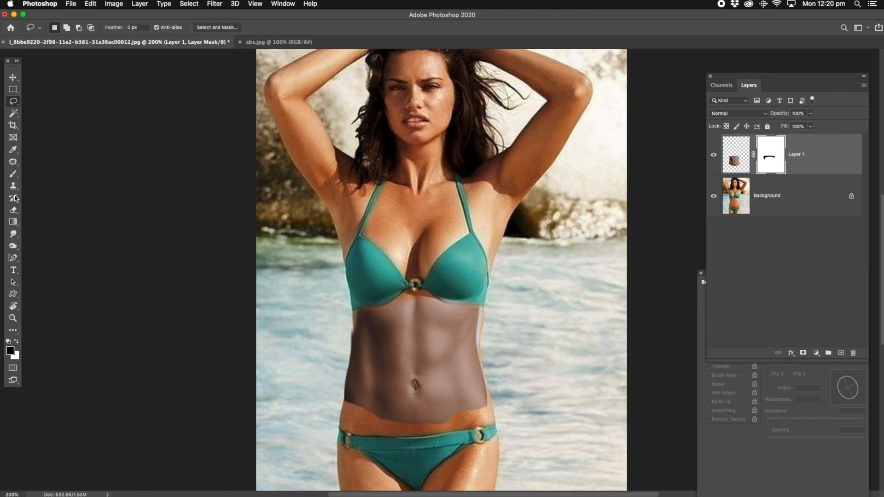
{"action": "left_click", "coordinate": [16, 177]}
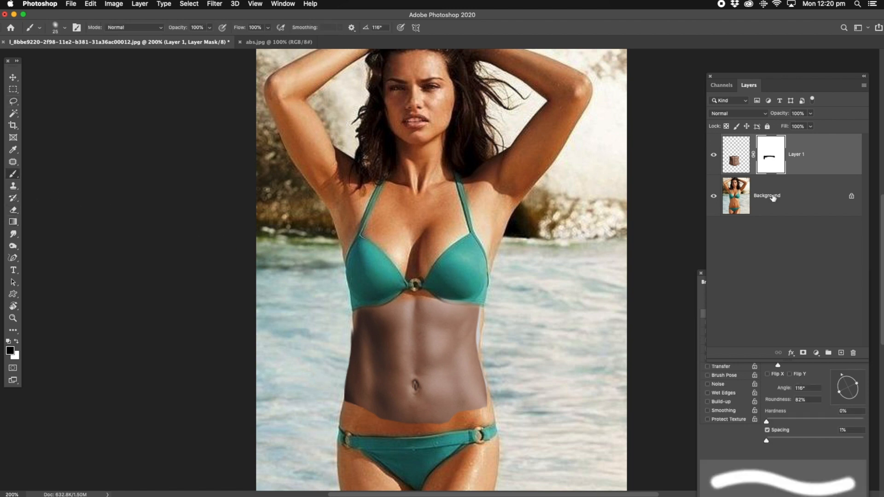
{"action": "mouse_move", "coordinate": [443, 293]}
{"action": "left_mouse_down"}
{"action": "mouse_move", "coordinate": [465, 300]}
{"action": "mouse_move", "coordinate": [487, 336]}
{"action": "mouse_move", "coordinate": [475, 418]}
{"action": "left_mouse_up"}
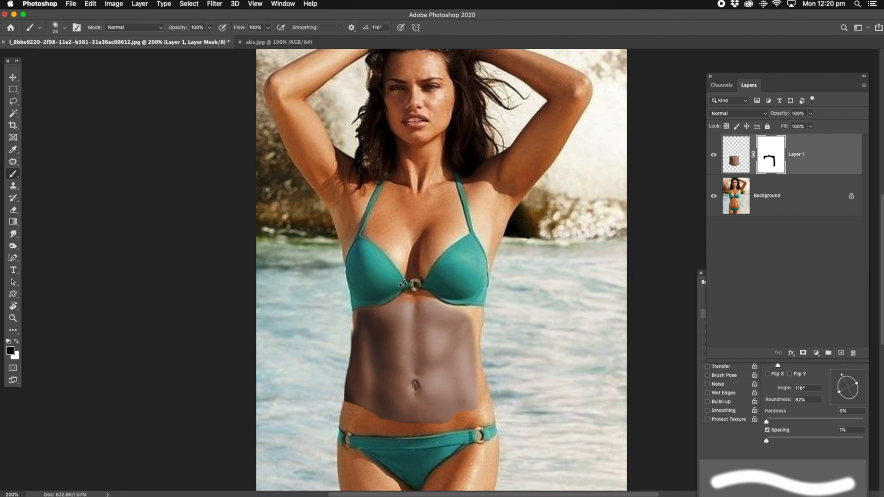
{"action": "mouse_move", "coordinate": [391, 290]}
{"action": "left_mouse_down"}
{"action": "mouse_move", "coordinate": [351, 310]}
{"action": "mouse_move", "coordinate": [346, 389]}
{"action": "mouse_move", "coordinate": [368, 420]}
{"action": "mouse_move", "coordinate": [404, 431]}
{"action": "mouse_move", "coordinate": [459, 426]}
{"action": "mouse_move", "coordinate": [514, 364]}
{"action": "left_mouse_up"}
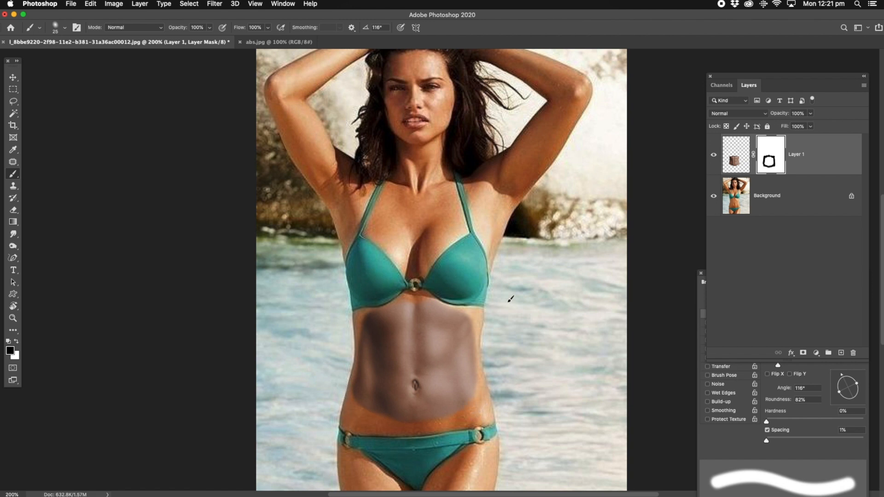
Convert the masked Layer 1 to a Smart Object and rasterize it into a plain layer.
{"action": "right_click", "coordinate": [813, 159]}
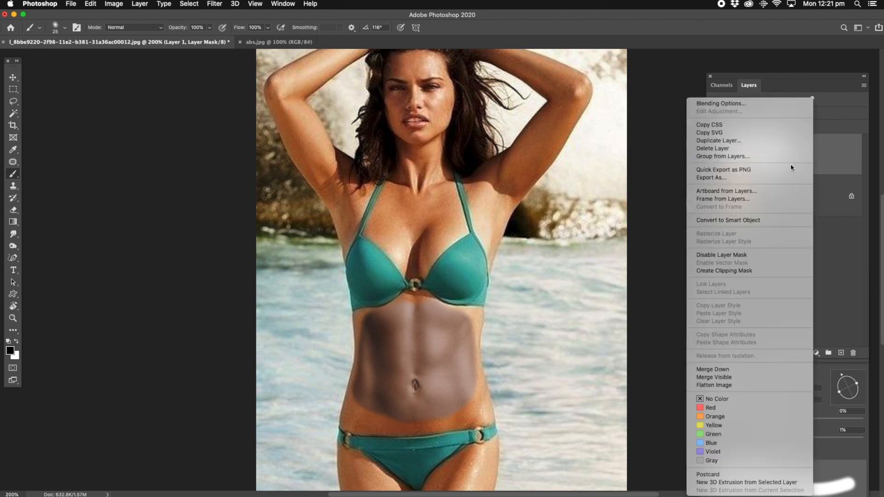
{"action": "left_click", "coordinate": [748, 221]}
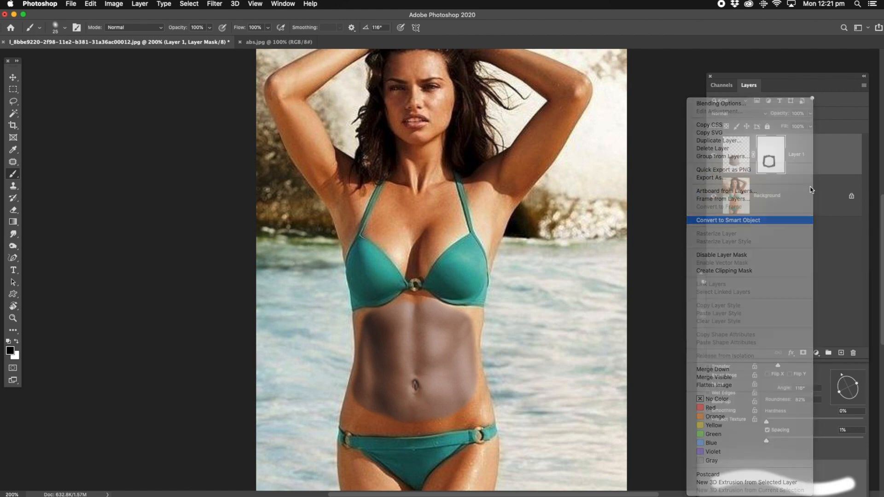
{"action": "right_click", "coordinate": [798, 162]}
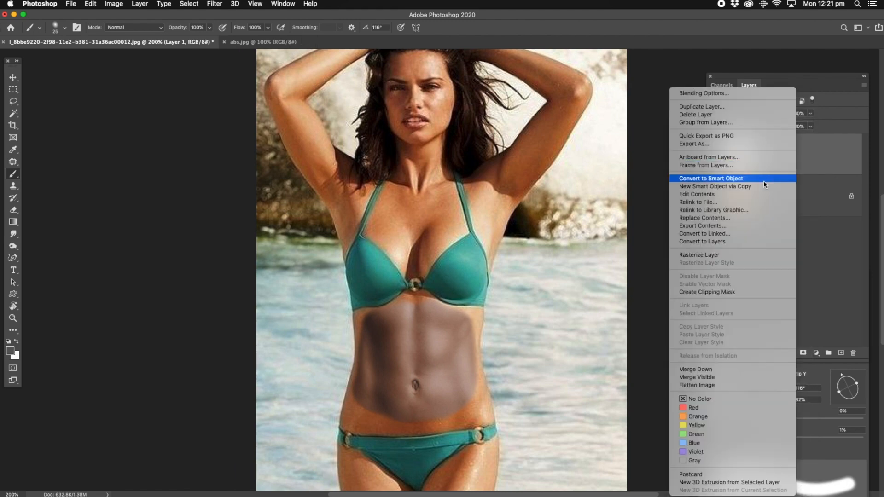
{"action": "left_click", "coordinate": [688, 254]}
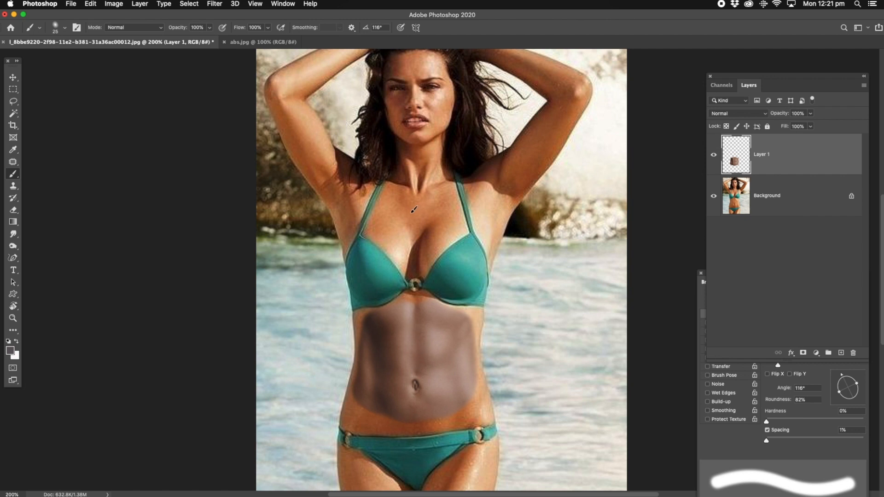
Apply Color Balance to Layer 1, adjusting the midtones and shadows toward a warmer, yellower skin tone.
{"action": "left_click", "coordinate": [115, 4]}
{"action": "mouse_move", "coordinate": [127, 31]}
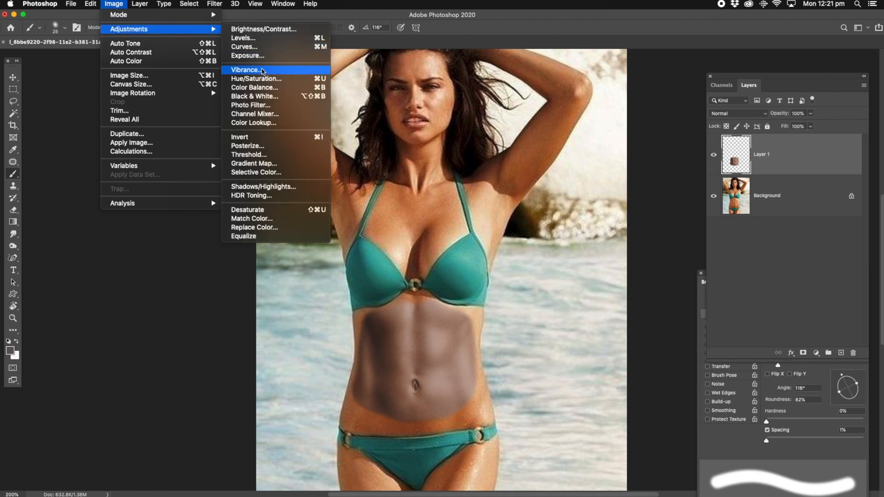
{"action": "left_click", "coordinate": [267, 89]}
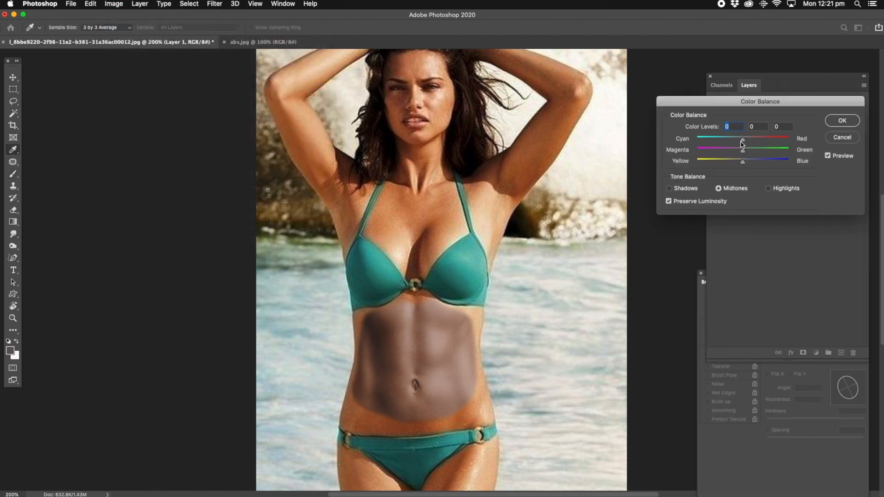
{"action": "left_click_drag", "start_coordinate": [744, 142], "coordinate": [725, 164]}
{"action": "left_click", "coordinate": [670, 189]}
{"action": "left_click_drag", "start_coordinate": [747, 164], "coordinate": [747, 144]}
{"action": "left_click", "coordinate": [841, 122]}
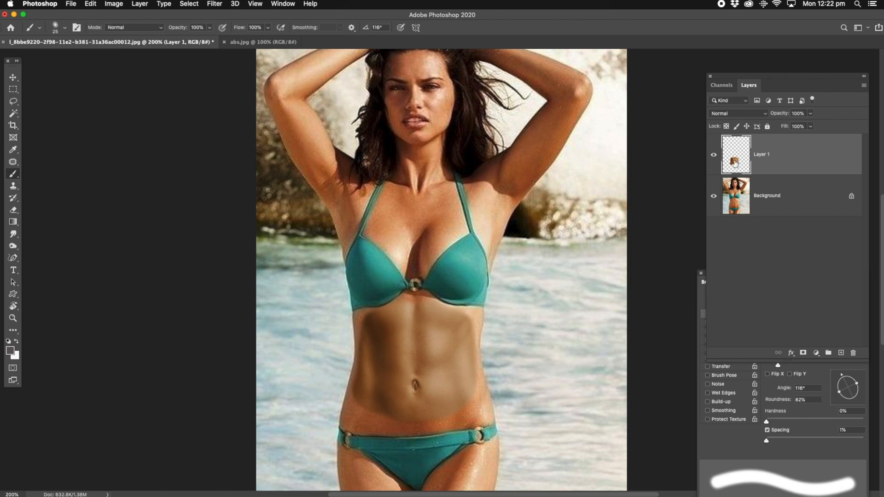
Apply the basic Blur filter to the Background layer.
{"action": "left_click", "coordinate": [786, 198]}
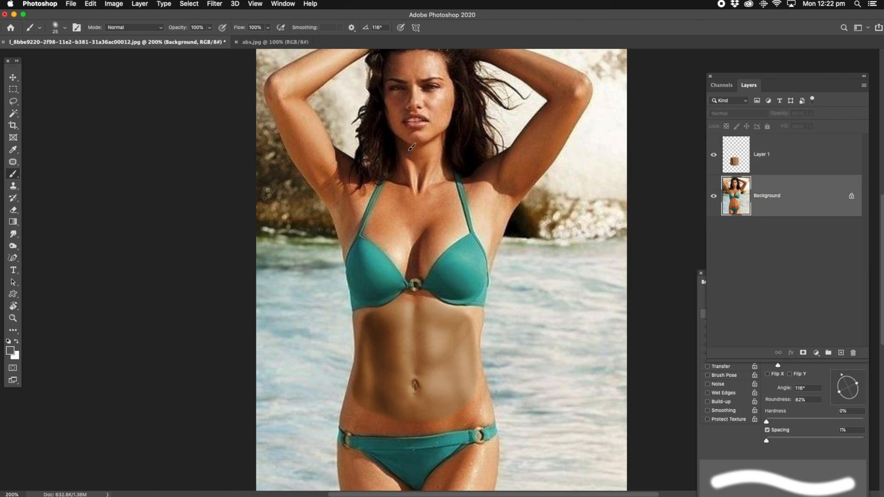
{"action": "left_click", "coordinate": [215, 6]}
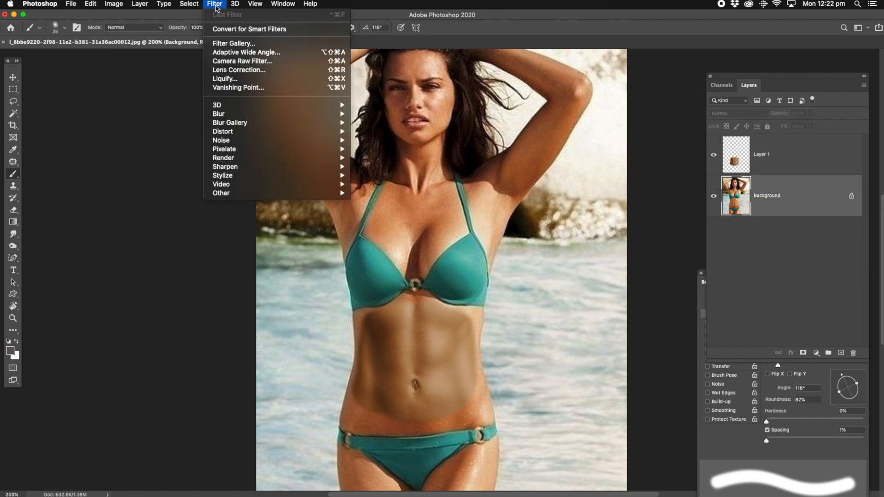
{"action": "mouse_move", "coordinate": [240, 115]}
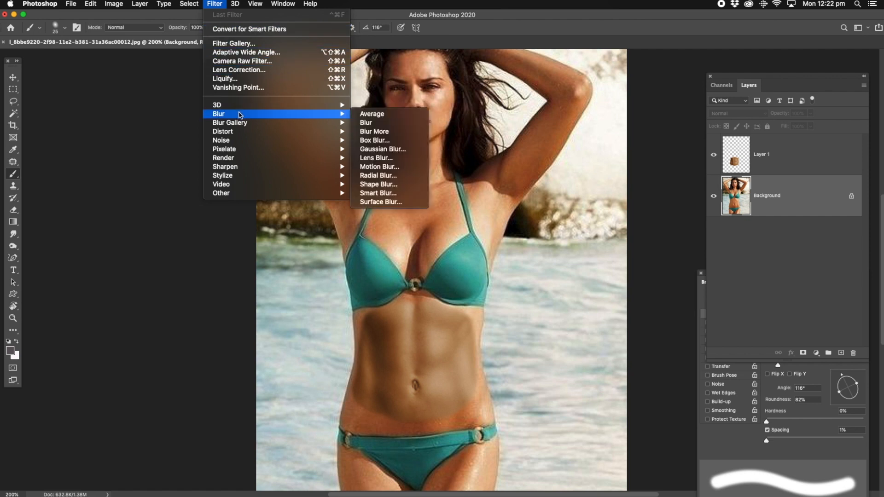
{"action": "left_click", "coordinate": [378, 123]}
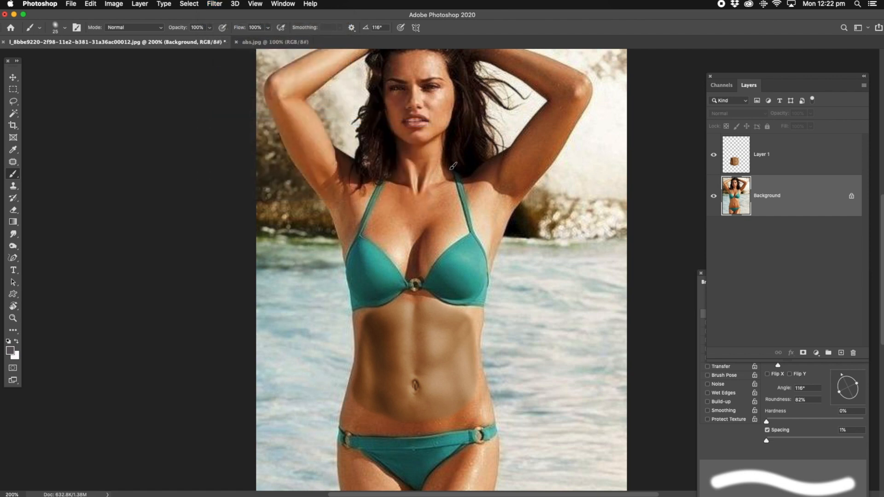
Apply the Blur More filter to Layer 1 to soften the pasted abs.
{"action": "left_click", "coordinate": [771, 158]}
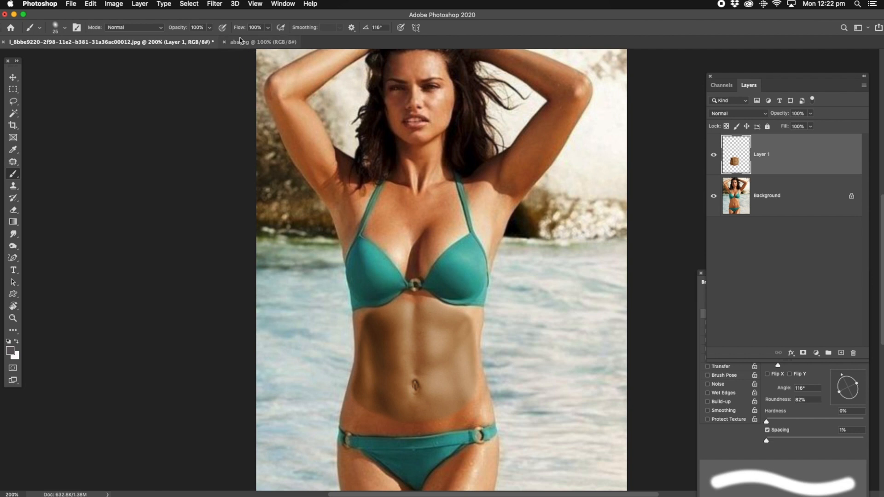
{"action": "left_click", "coordinate": [217, 6]}
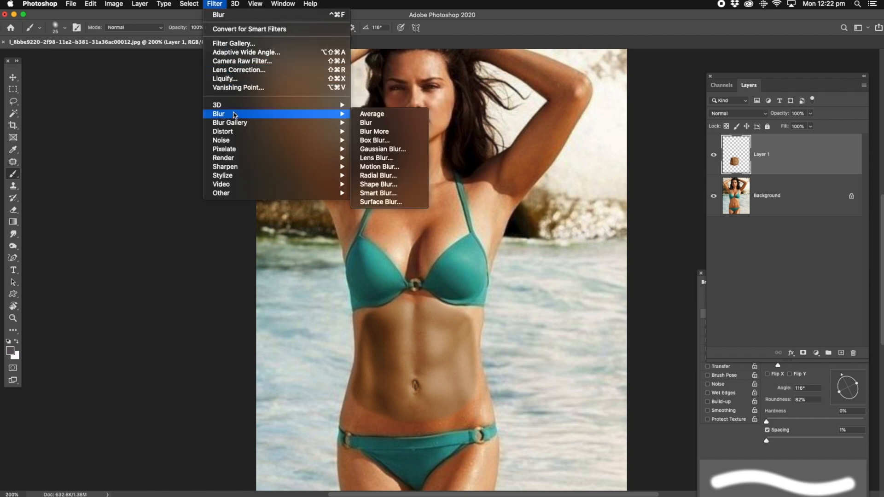
{"action": "mouse_move", "coordinate": [304, 117]}
{"action": "left_click", "coordinate": [374, 132]}
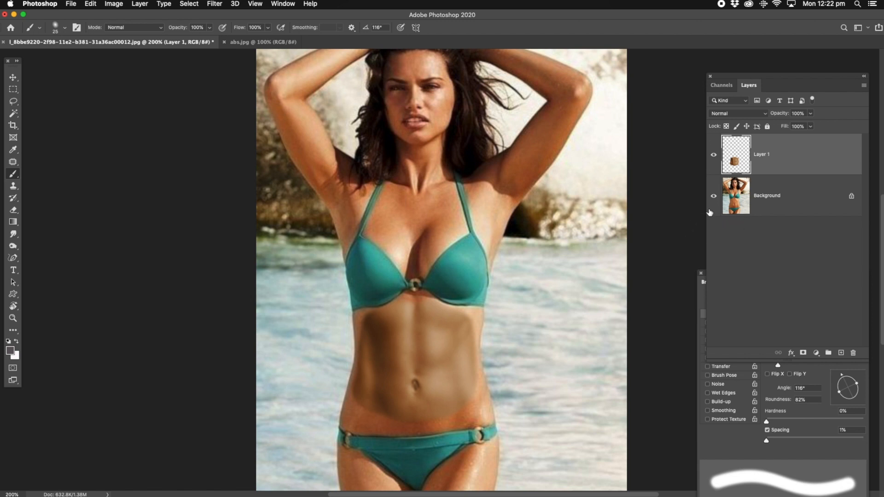
Duplicate the Background layer within the same document and hide the original.
{"action": "right_click", "coordinate": [777, 199]}
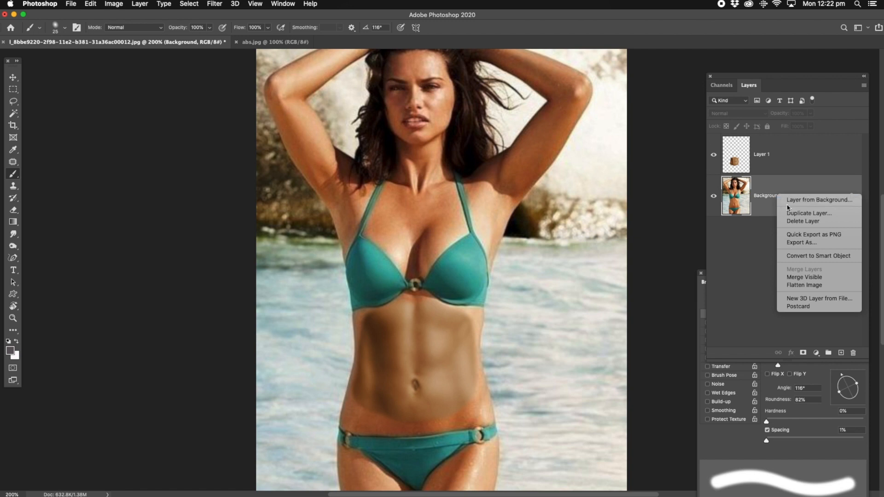
{"action": "left_click", "coordinate": [809, 213]}
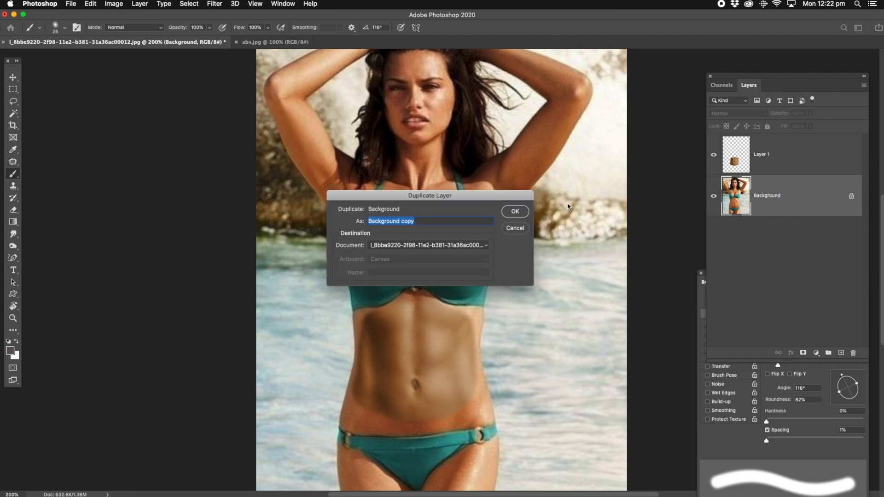
{"action": "left_click", "coordinate": [518, 209]}
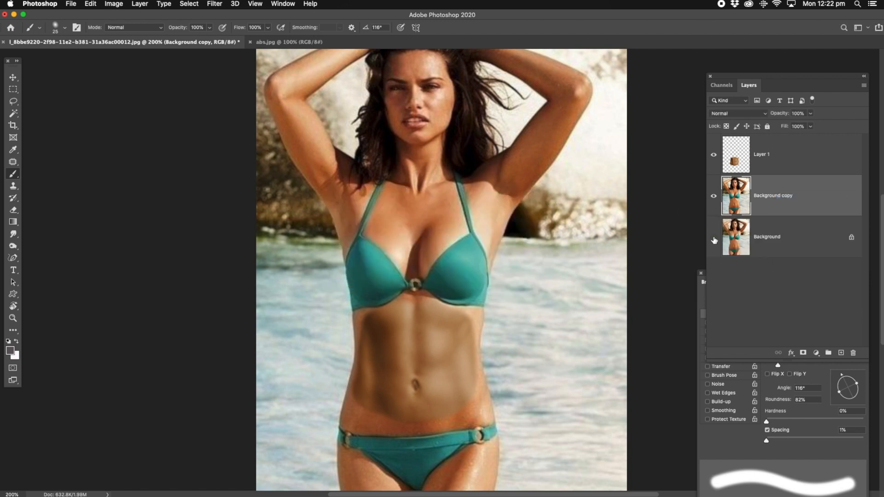
Load the outline of Layer 1's abs pixels as a selection.
{"action": "left_click", "coordinate": [740, 156]}
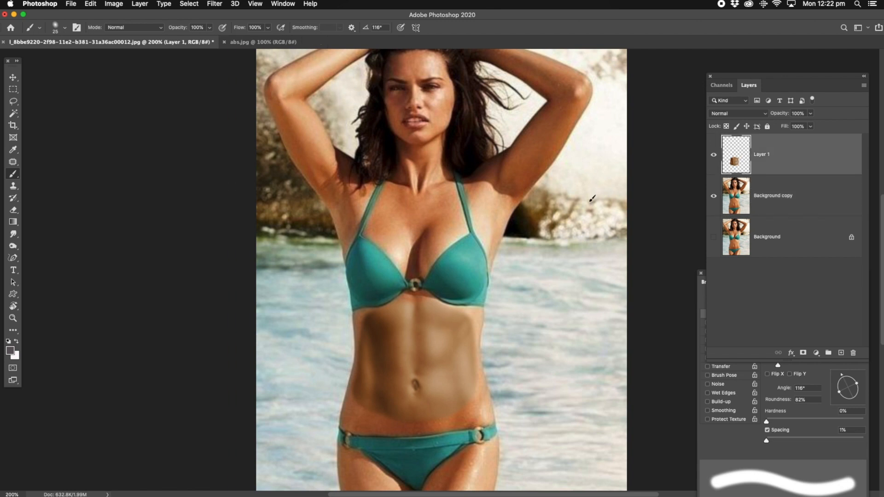
{"action": "right_click", "coordinate": [734, 159]}
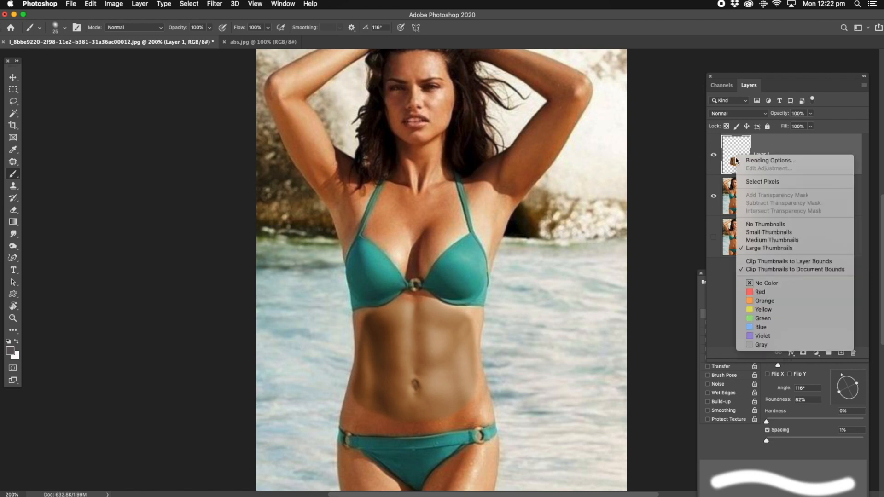
{"action": "left_click", "coordinate": [715, 171]}
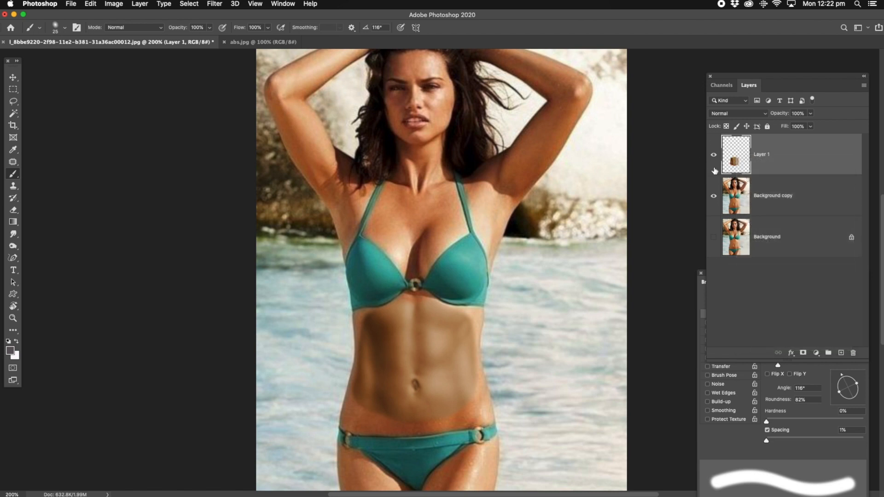
{"action": "left_click", "coordinate": [735, 159], "text": "super"}
{"action": "left_click", "coordinate": [13, 318]}
{"action": "left_click", "coordinate": [411, 332]}
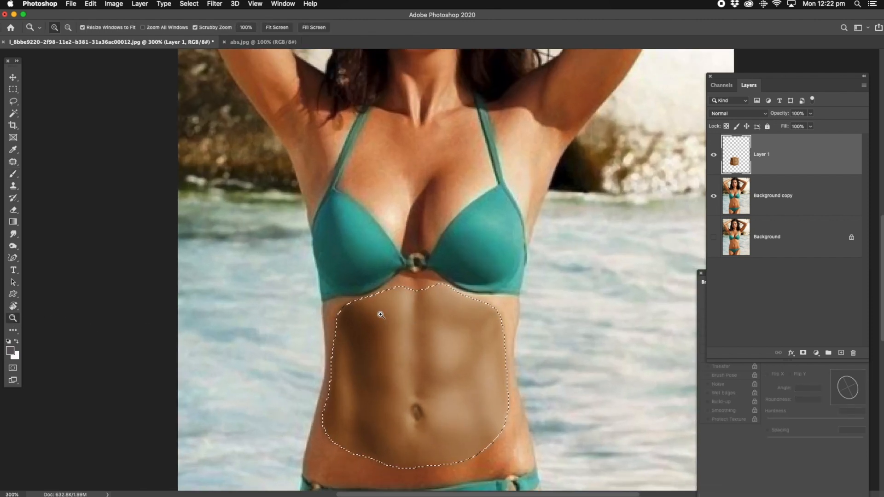
{"action": "left_click", "coordinate": [400, 344]}
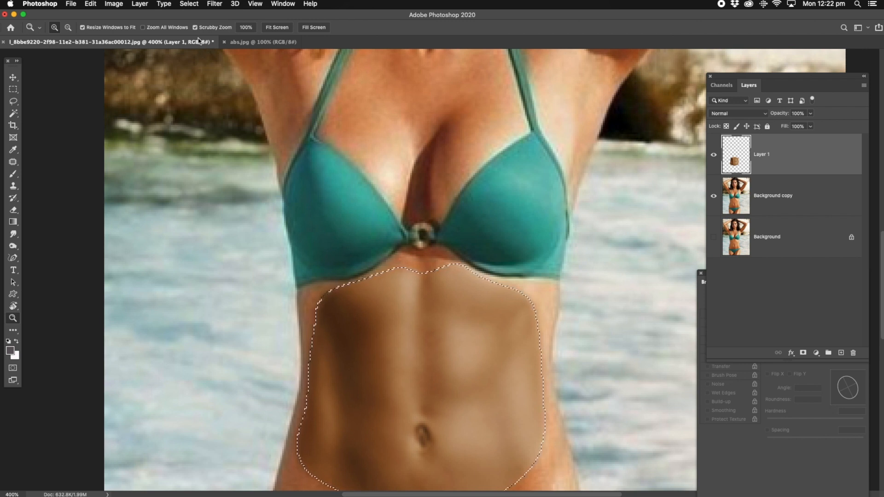
Contract the abs selection by 15 pixels and delete that area from the Background copy layer.
{"action": "left_click", "coordinate": [189, 4]}
{"action": "mouse_move", "coordinate": [219, 139]}
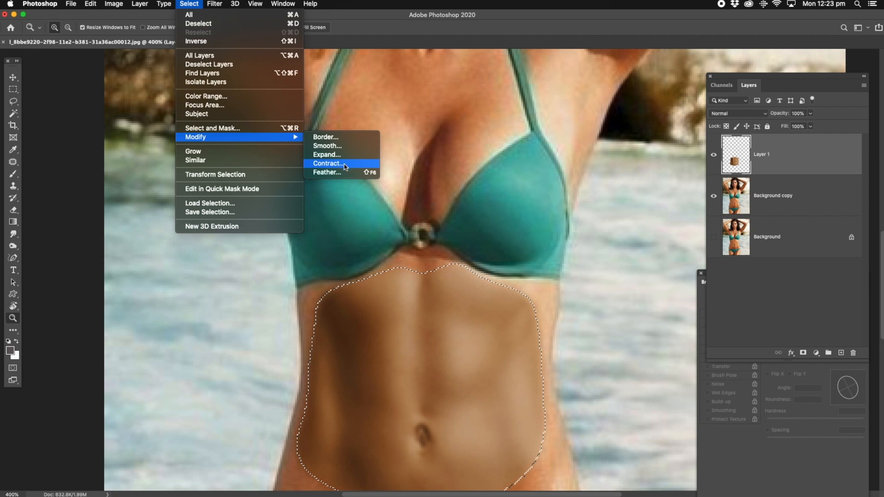
{"action": "left_click", "coordinate": [327, 164]}
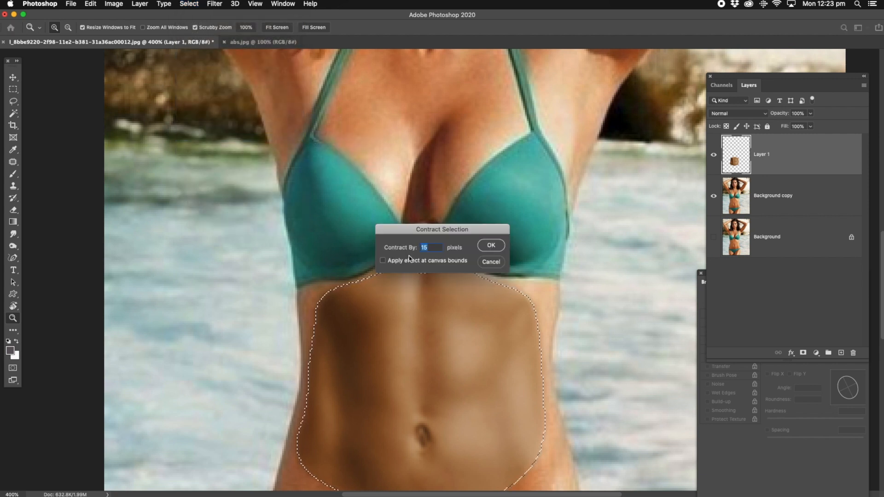
{"action": "left_click", "coordinate": [492, 246]}
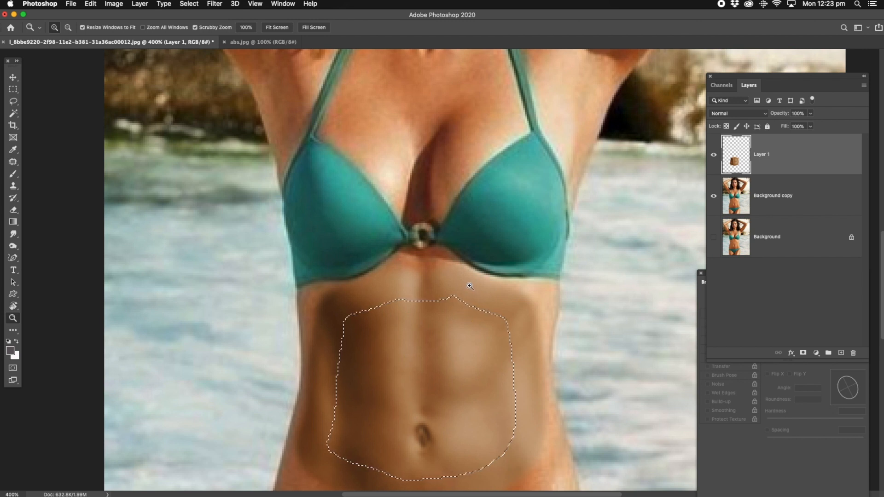
{"action": "left_click", "coordinate": [450, 264], "text": "alt"}
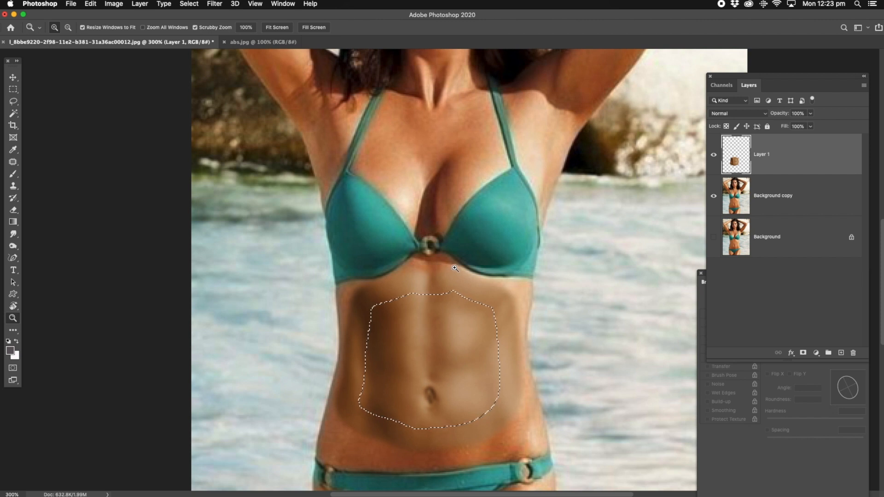
{"action": "left_click", "coordinate": [738, 201]}
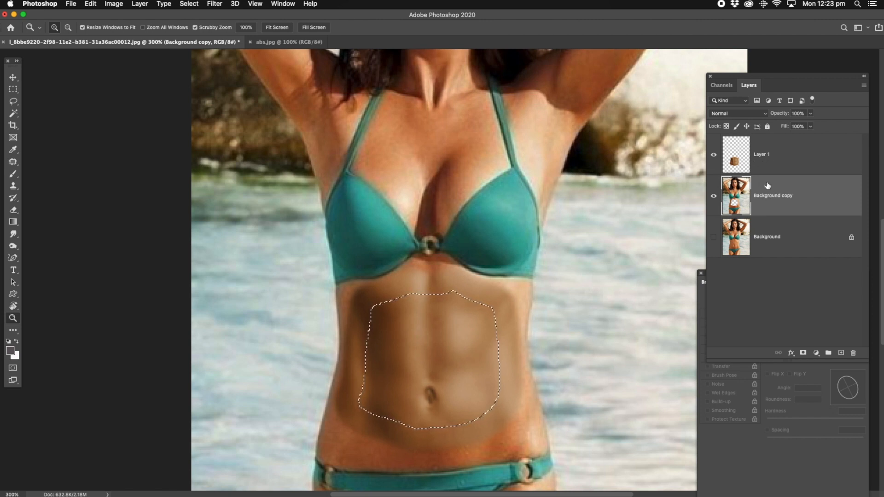
Auto-blend Layer 1 with Background copy as a Panorama with seamless tones and content-aware fill of transparent areas, and clear the selection.
{"action": "left_click", "coordinate": [778, 158]}
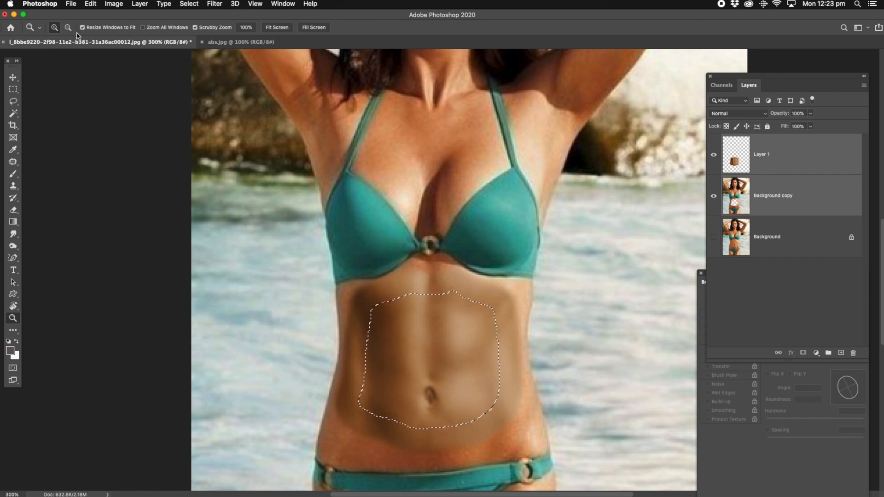
{"action": "left_click", "coordinate": [91, 5]}
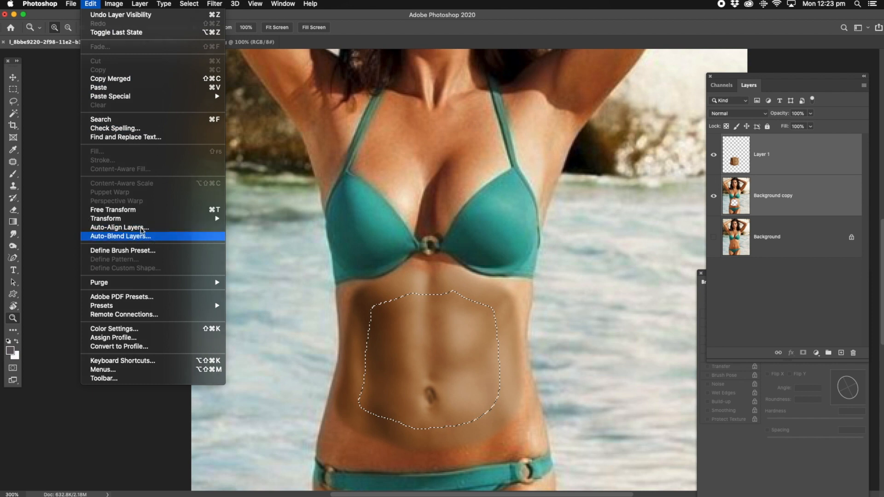
{"action": "left_click", "coordinate": [142, 235]}
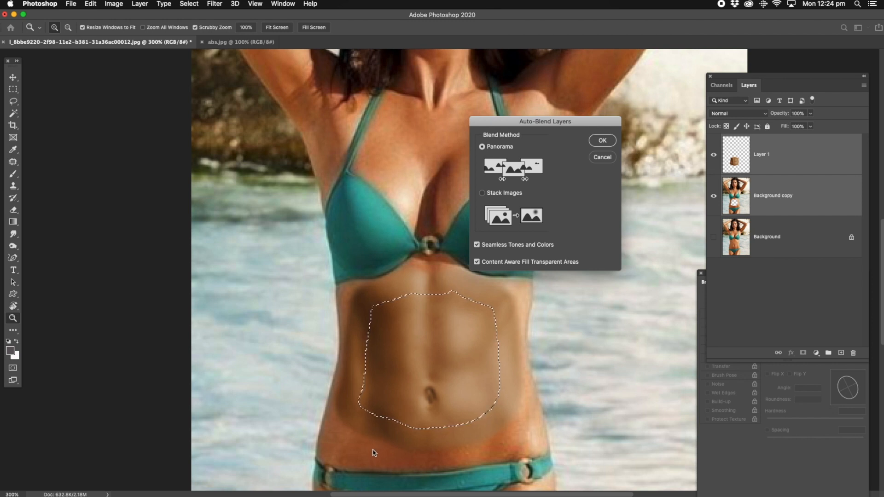
{"action": "left_click", "coordinate": [601, 146]}
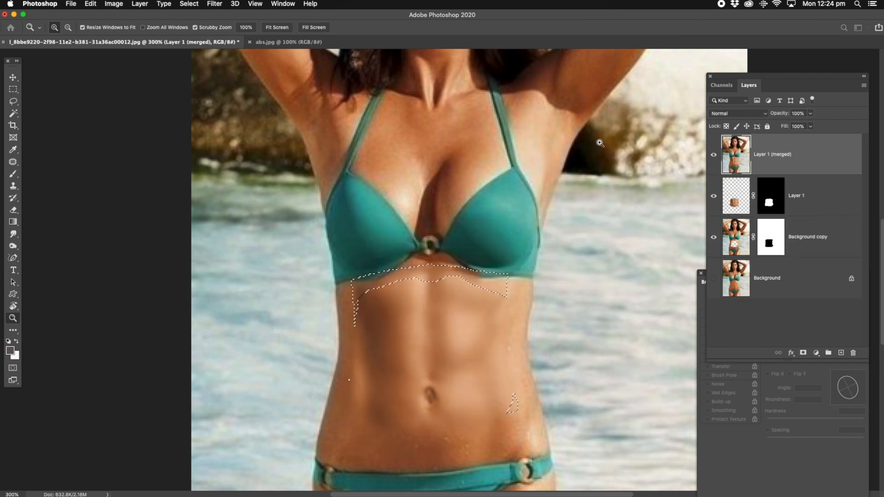
{"action": "left_click", "coordinate": [15, 103]}
{"action": "left_click", "coordinate": [321, 128]}
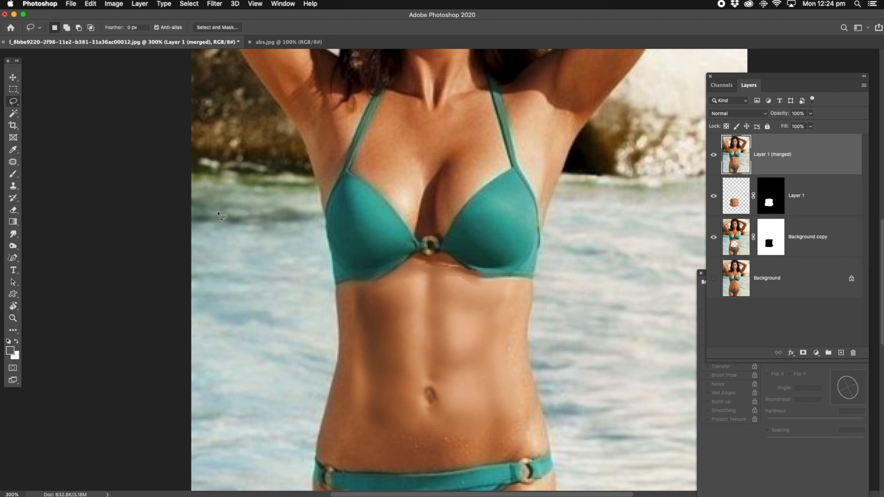
Examine the blended torso up close and as a whole, especially the seam beneath the bikini top.
{"action": "left_click", "coordinate": [13, 318]}
{"action": "right_click", "coordinate": [403, 181]}
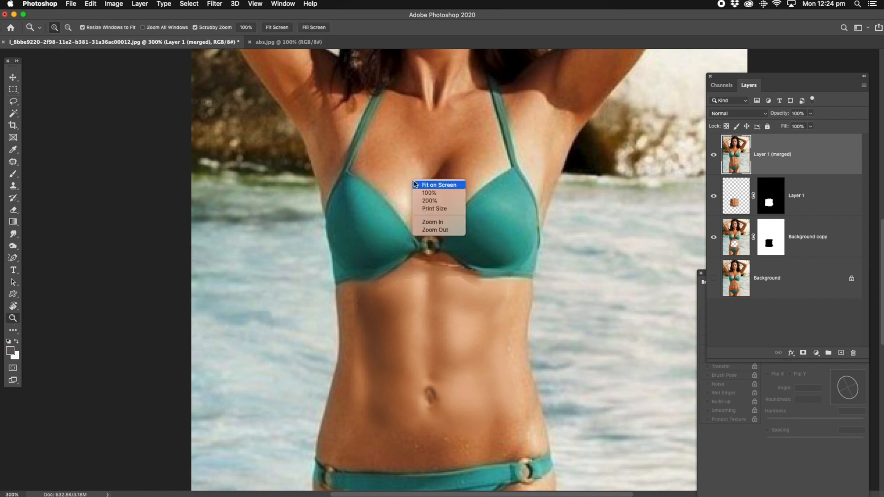
{"action": "left_click", "coordinate": [416, 187]}
{"action": "left_click_drag", "start_coordinate": [416, 317], "coordinate": [414, 288]}
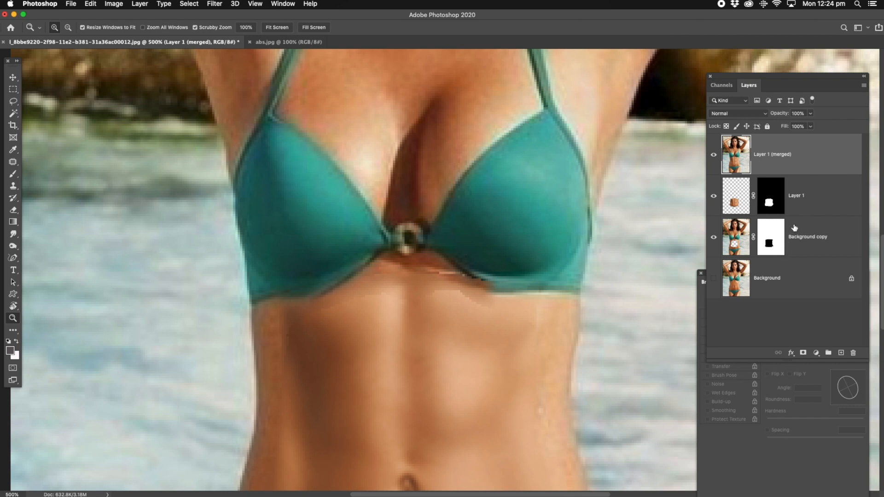
{"action": "key", "text": "alt"}
{"action": "left_click", "coordinate": [544, 283], "text": "alt"}
{"action": "left_click", "coordinate": [539, 286], "text": "alt"}
{"action": "left_click", "coordinate": [497, 322], "text": "alt"}
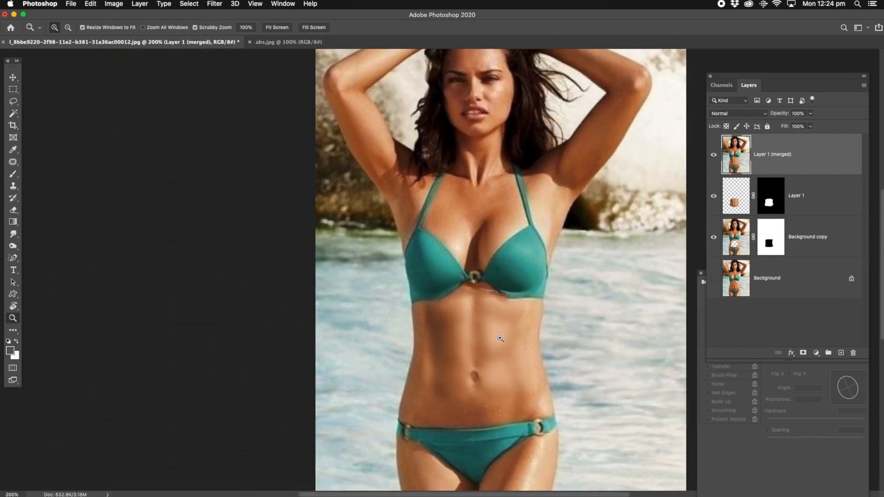
{"action": "left_click", "coordinate": [472, 383]}
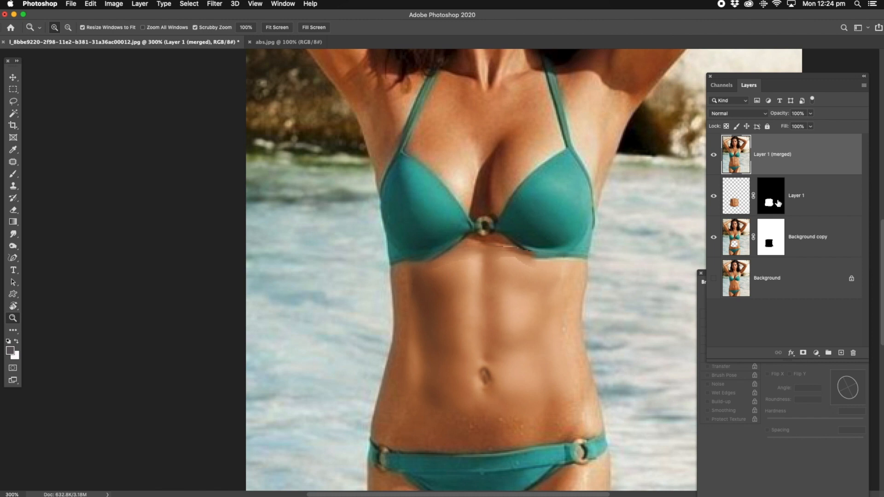
Group the merged layer, Layer 1 and Background copy together.
{"action": "left_click", "coordinate": [806, 235], "text": "super"}
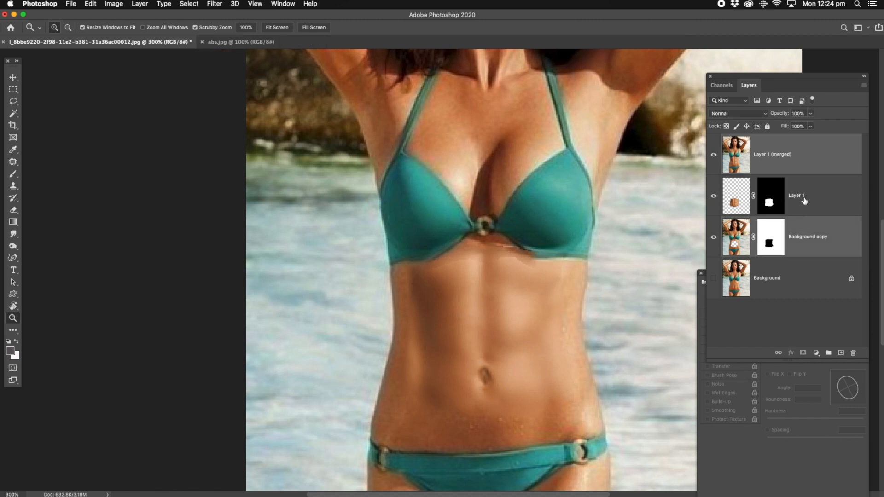
{"action": "left_click", "coordinate": [805, 202], "text": "super"}
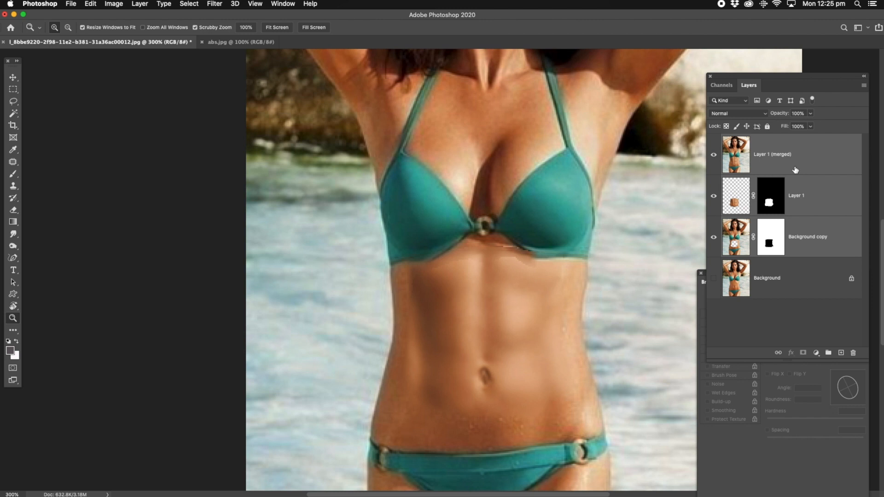
{"action": "key", "text": "super+g"}
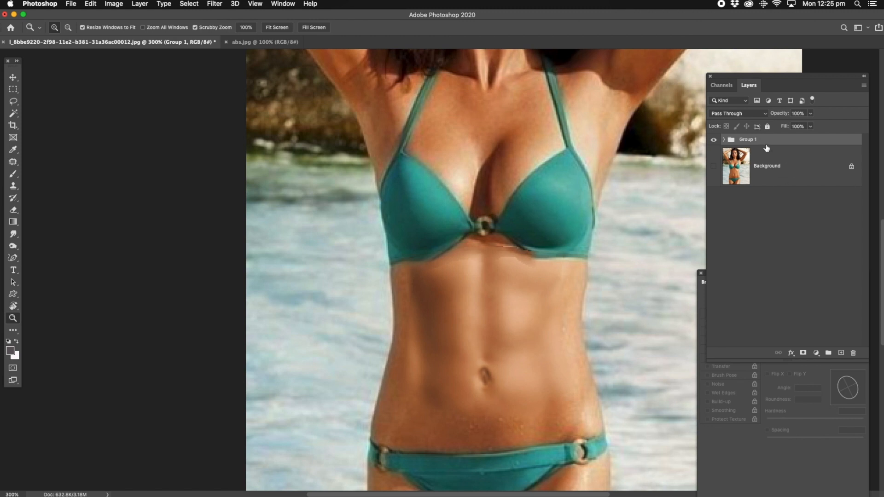
Convert the layer group to a Smart Object and rasterize it into a plain layer.
{"action": "right_click", "coordinate": [781, 142]}
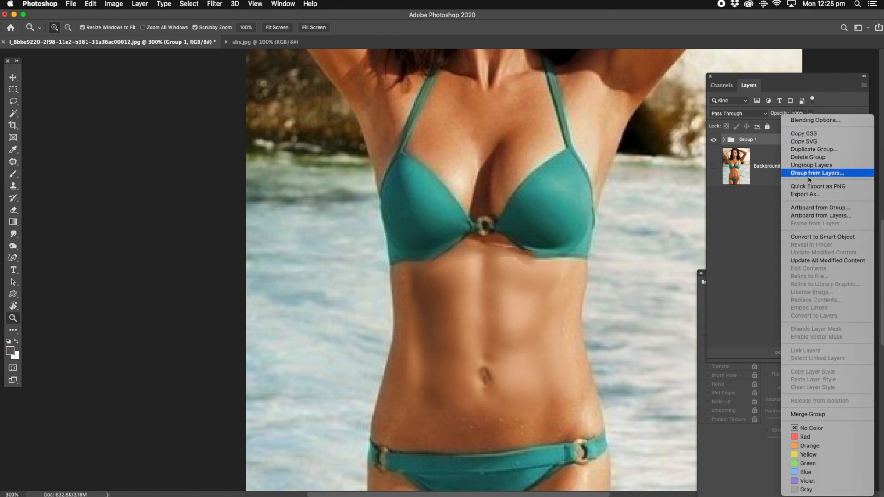
{"action": "left_click", "coordinate": [813, 236]}
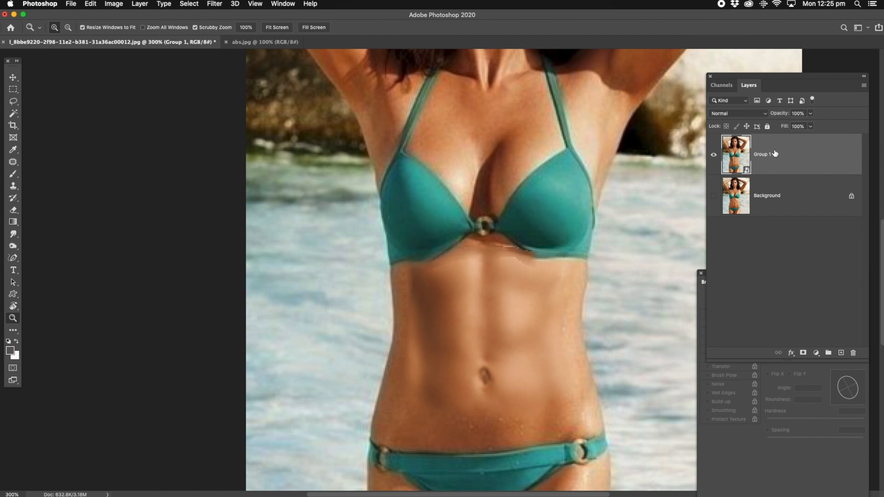
{"action": "right_click", "coordinate": [775, 152]}
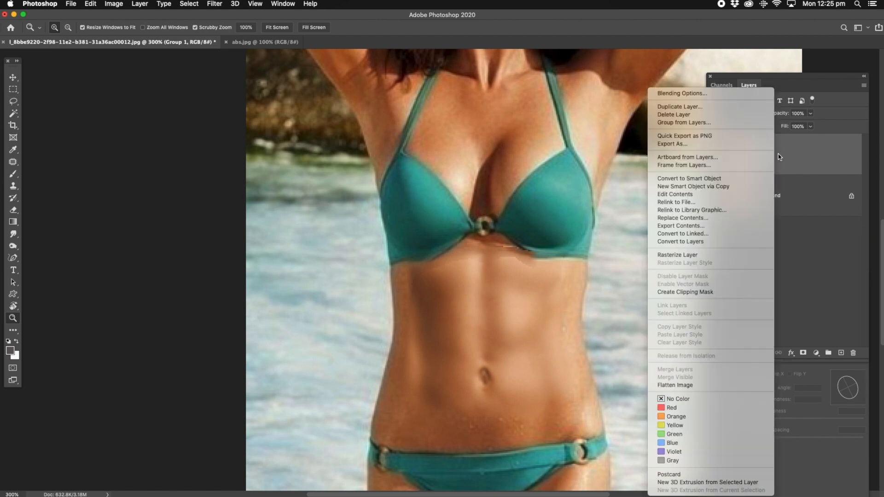
{"action": "left_click", "coordinate": [700, 256]}
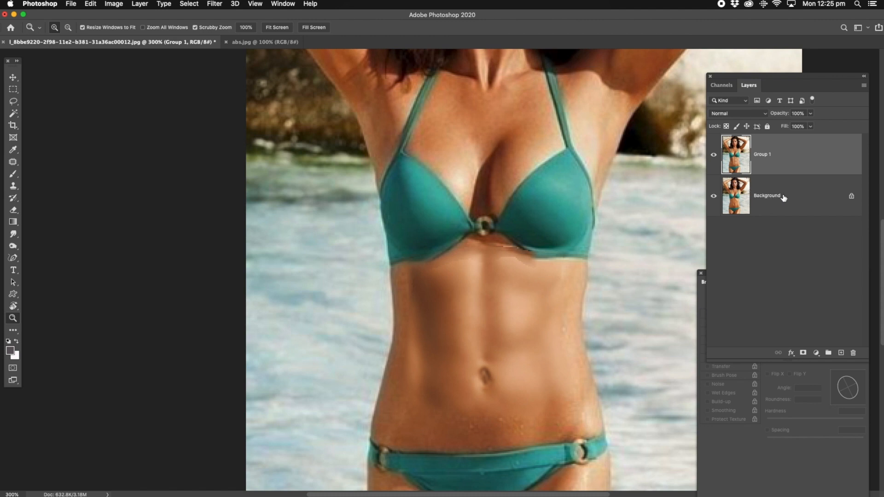
Make the Background layer visible and unlocked, and duplicate it.
{"action": "left_click", "coordinate": [853, 197]}
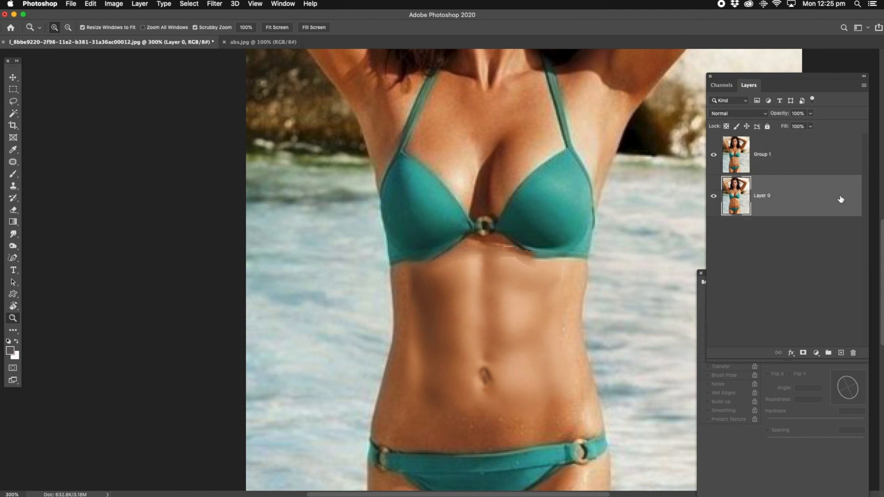
{"action": "right_click", "coordinate": [770, 198]}
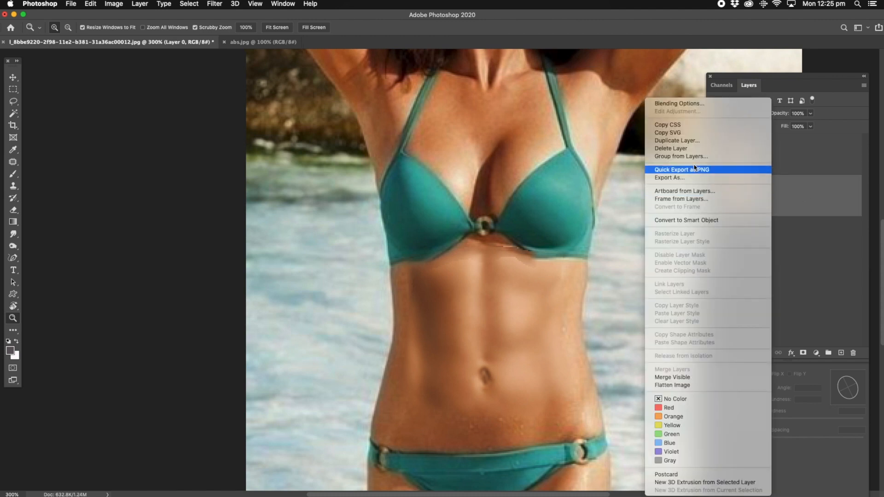
{"action": "left_click", "coordinate": [683, 140]}
{"action": "key", "text": "Return"}
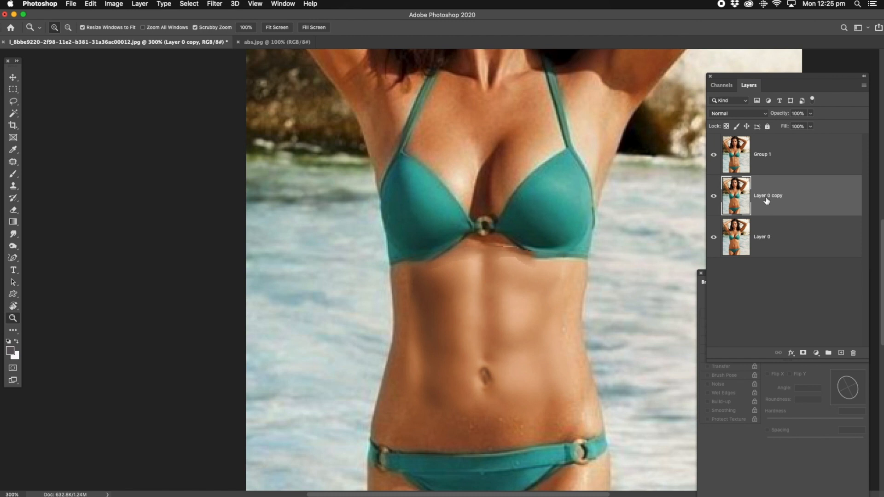
Move Layer 0 copy to the top of the layer stack and add a layer mask to it.
{"action": "left_click_drag", "start_coordinate": [770, 198], "coordinate": [774, 152]}
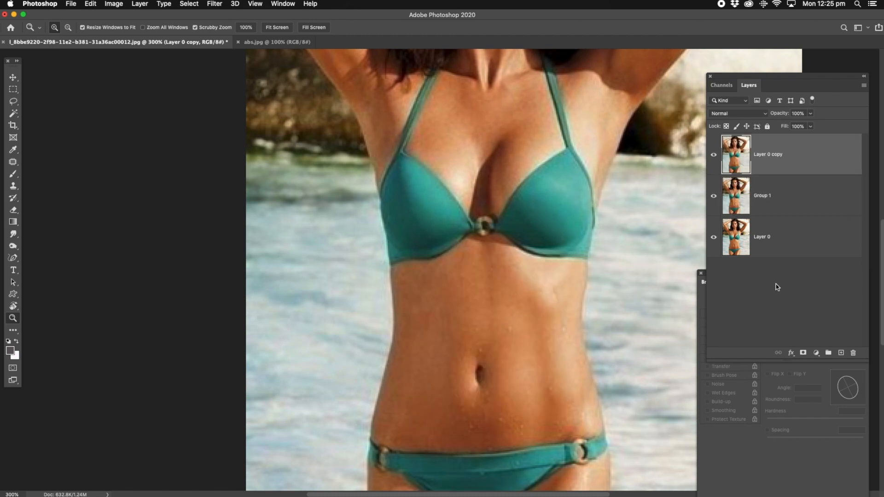
{"action": "left_click", "coordinate": [804, 354]}
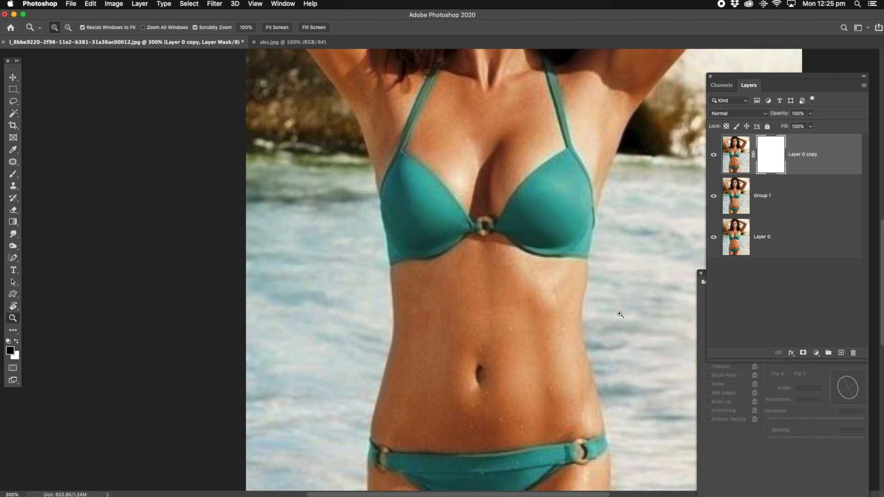
Paint black with a soft brush on the Layer 0 copy mask over the abdomen to reveal the abs from Group 1.
{"action": "left_click", "coordinate": [13, 173]}
{"action": "mouse_move", "coordinate": [529, 290]}
{"action": "left_mouse_down"}
{"action": "mouse_move", "coordinate": [484, 300]}
{"action": "mouse_move", "coordinate": [484, 322]}
{"action": "mouse_move", "coordinate": [507, 364]}
{"action": "mouse_move", "coordinate": [481, 405]}
{"action": "mouse_move", "coordinate": [467, 352]}
{"action": "left_mouse_up"}
{"action": "mouse_move", "coordinate": [480, 309]}
{"action": "left_mouse_down"}
{"action": "mouse_move", "coordinate": [425, 408]}
{"action": "mouse_move", "coordinate": [445, 421]}
{"action": "mouse_move", "coordinate": [476, 421]}
{"action": "mouse_move", "coordinate": [515, 404]}
{"action": "mouse_move", "coordinate": [523, 326]}
{"action": "mouse_move", "coordinate": [531, 347]}
{"action": "mouse_move", "coordinate": [524, 312]}
{"action": "mouse_move", "coordinate": [542, 380]}
{"action": "mouse_move", "coordinate": [457, 308]}
{"action": "mouse_move", "coordinate": [424, 383]}
{"action": "mouse_move", "coordinate": [425, 332]}
{"action": "mouse_move", "coordinate": [440, 306]}
{"action": "mouse_move", "coordinate": [484, 271]}
{"action": "left_mouse_up"}
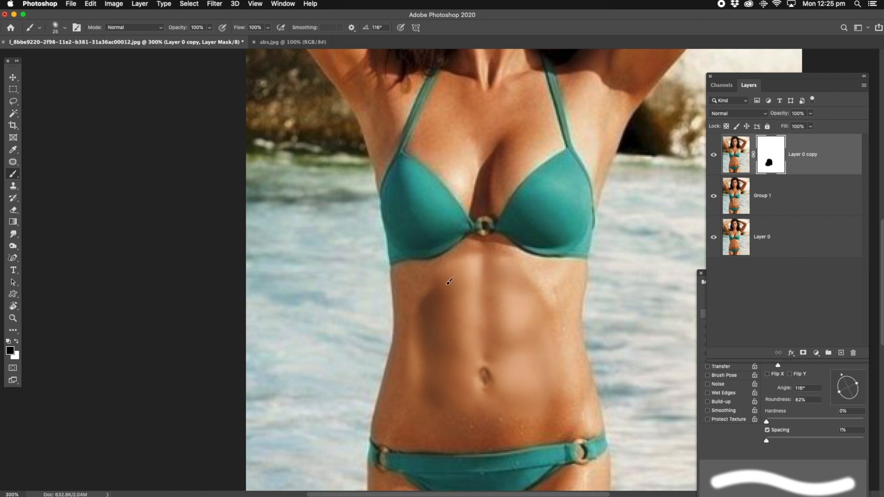
{"action": "mouse_move", "coordinate": [533, 363]}
{"action": "left_mouse_down"}
{"action": "mouse_move", "coordinate": [531, 294]}
{"action": "mouse_move", "coordinate": [519, 264]}
{"action": "mouse_move", "coordinate": [546, 310]}
{"action": "left_mouse_up"}
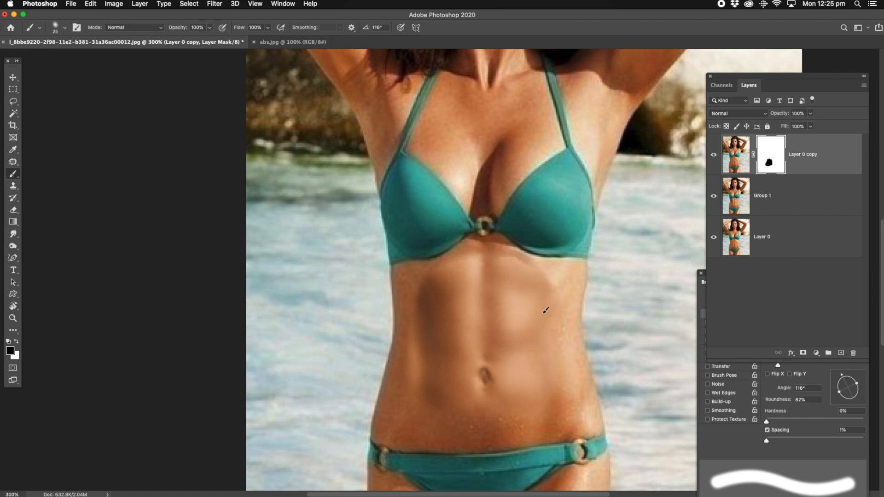
{"action": "left_click_drag", "start_coordinate": [451, 408], "coordinate": [448, 298]}
Patch the seam on the skin beneath the bikini top on the Group 1 layer with nearby clean skin.
{"action": "left_click", "coordinate": [754, 202]}
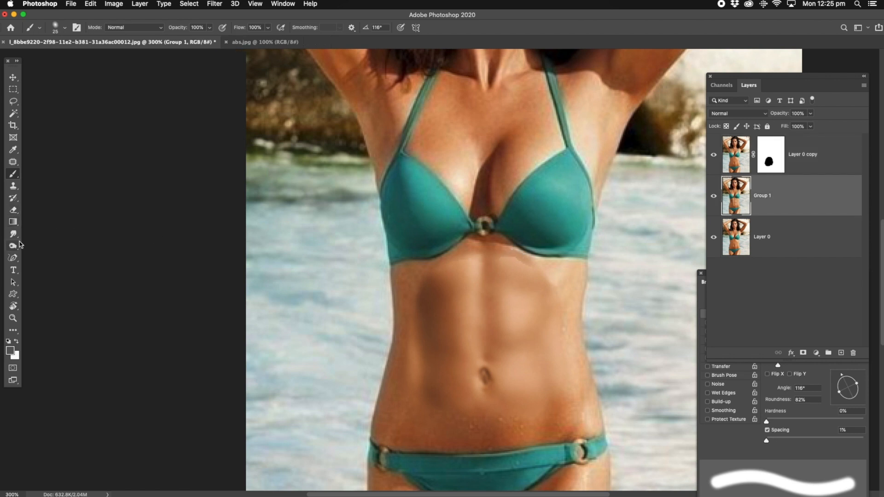
{"action": "left_click", "coordinate": [13, 162]}
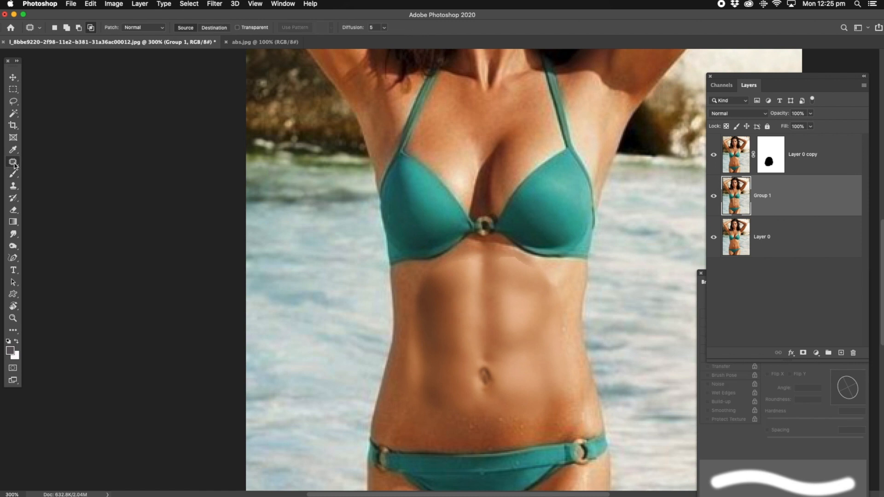
{"action": "left_click", "coordinate": [55, 180]}
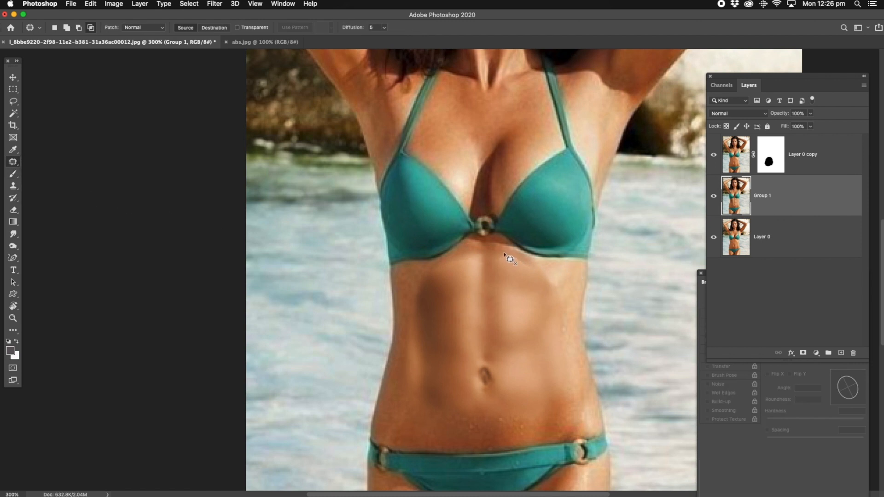
{"action": "left_click", "coordinate": [13, 318]}
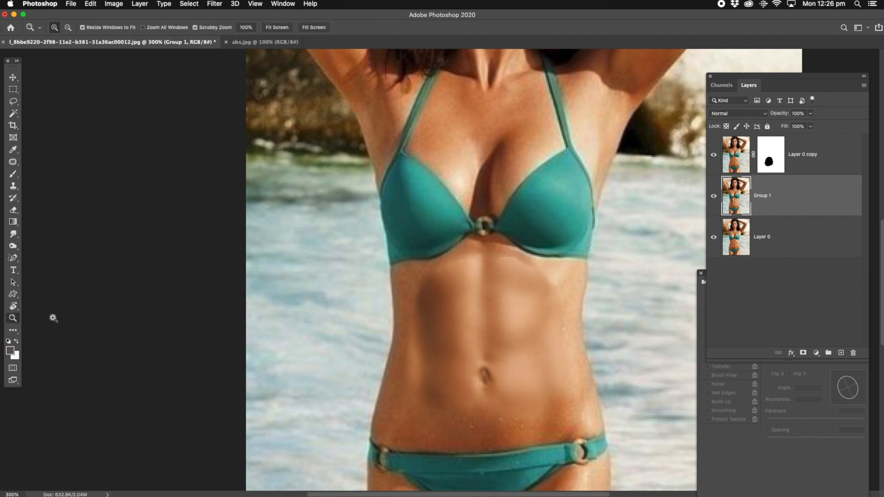
{"action": "left_click", "coordinate": [513, 265]}
{"action": "left_click", "coordinate": [513, 266]}
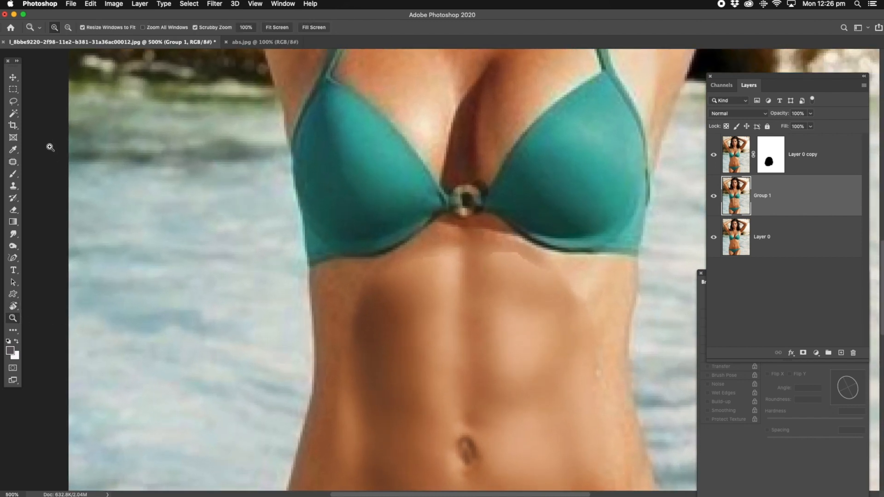
{"action": "left_click", "coordinate": [13, 162]}
{"action": "mouse_move", "coordinate": [506, 245]}
{"action": "left_mouse_down"}
{"action": "mouse_move", "coordinate": [479, 266]}
{"action": "mouse_move", "coordinate": [548, 278]}
{"action": "mouse_move", "coordinate": [540, 258]}
{"action": "mouse_move", "coordinate": [506, 245]}
{"action": "mouse_move", "coordinate": [429, 269]}
{"action": "mouse_move", "coordinate": [454, 243]}
{"action": "mouse_move", "coordinate": [420, 319]}
{"action": "left_mouse_up"}
{"action": "left_click", "coordinate": [446, 274]}
{"action": "key", "text": "super+d"}
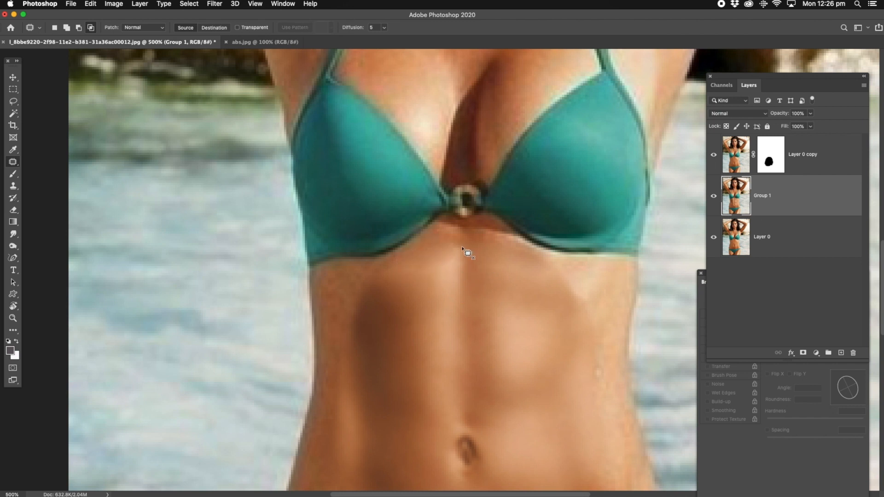
{"action": "mouse_move", "coordinate": [445, 268]}
{"action": "left_mouse_down"}
{"action": "mouse_move", "coordinate": [463, 247]}
{"action": "mouse_move", "coordinate": [435, 296]}
{"action": "left_mouse_up"}
{"action": "key", "text": "super+d"}
Add 2% uniform, monochromatic noise to the Group 1 layer and check the texture on the abs.
{"action": "left_click", "coordinate": [13, 318]}
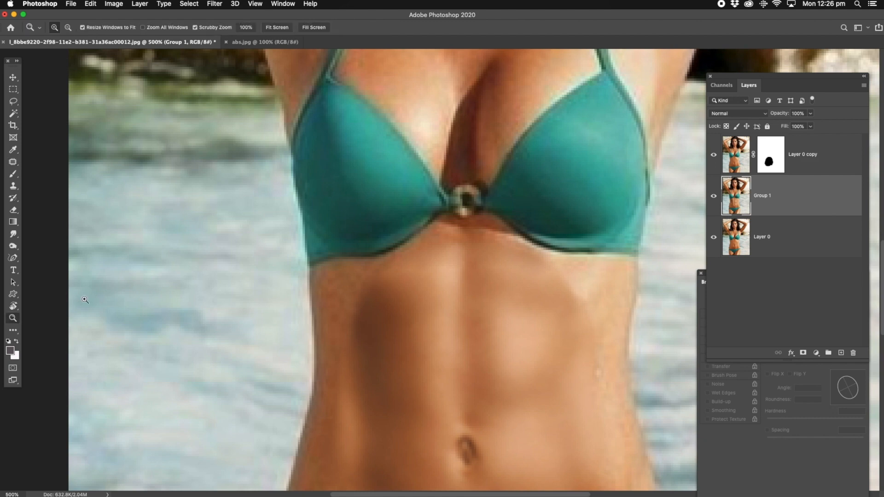
{"action": "right_click", "coordinate": [320, 204]}
{"action": "left_click", "coordinate": [340, 206]}
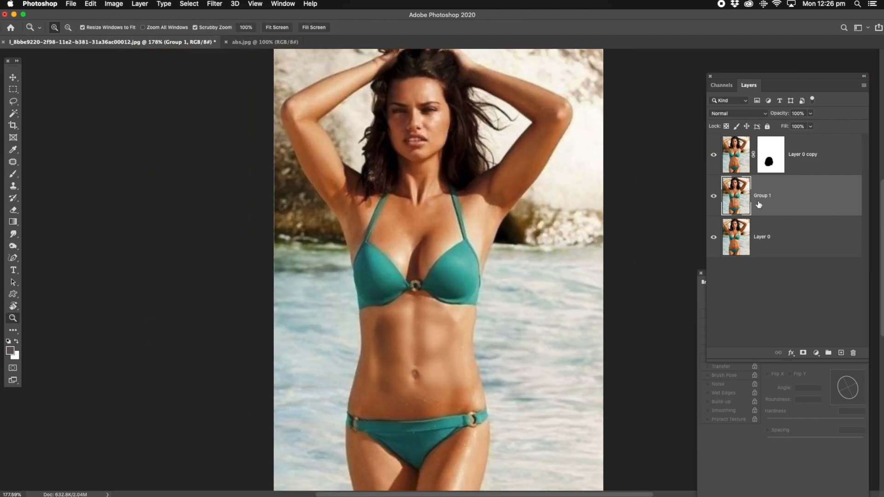
{"action": "left_click", "coordinate": [415, 353]}
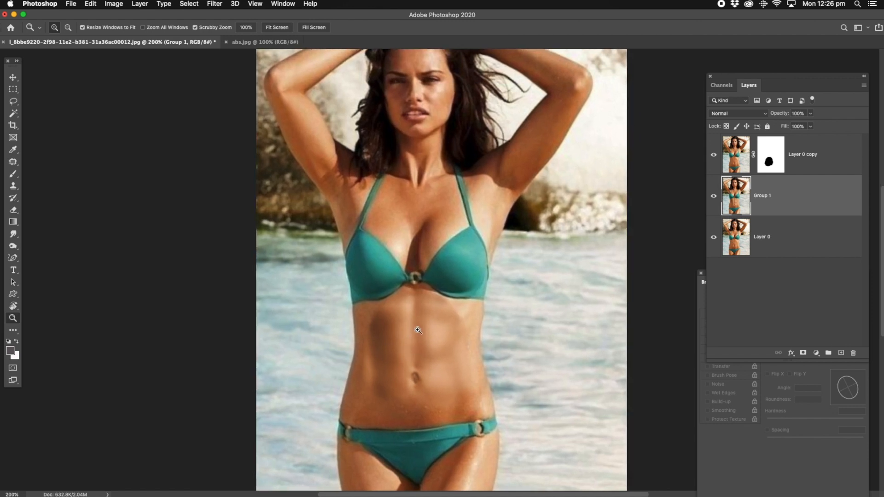
{"action": "left_click", "coordinate": [215, 4]}
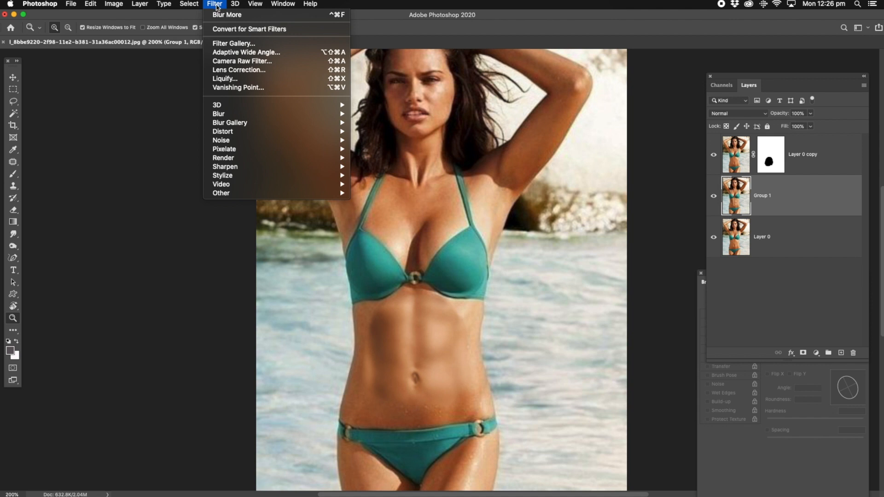
{"action": "mouse_move", "coordinate": [255, 141]}
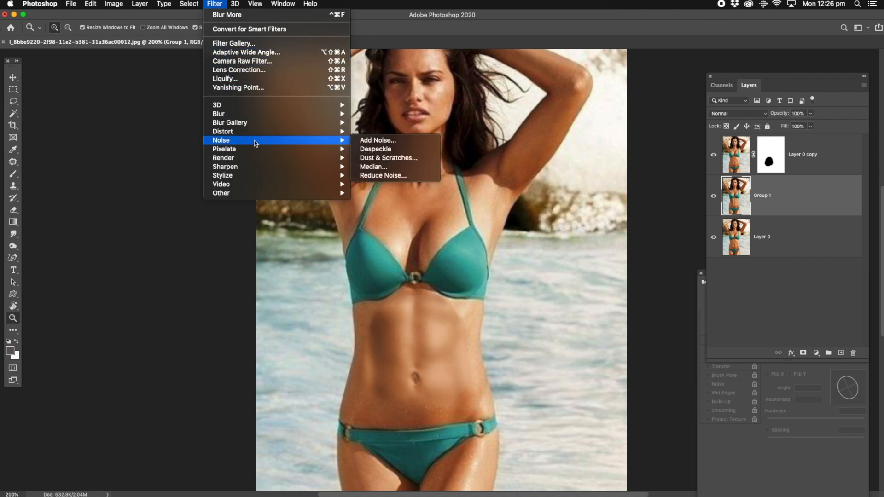
{"action": "left_click", "coordinate": [380, 141]}
{"action": "left_click_drag", "start_coordinate": [439, 109], "coordinate": [484, 110]}
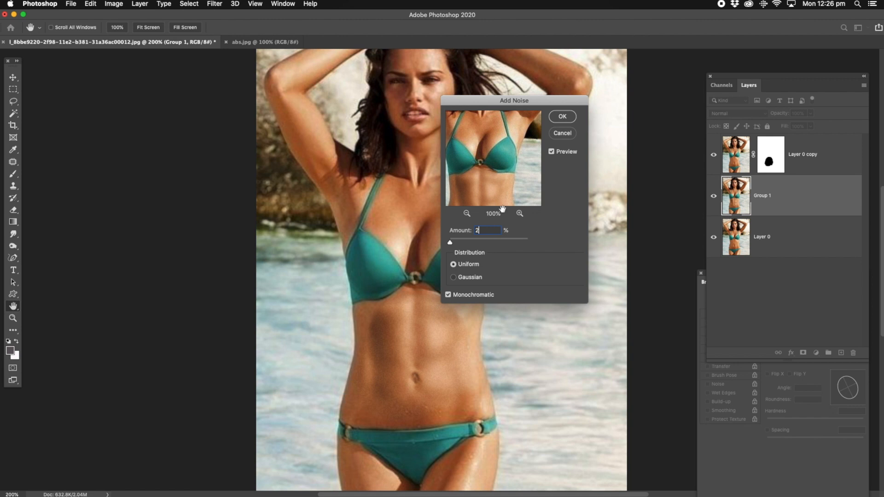
{"action": "left_click", "coordinate": [454, 278]}
{"action": "left_click", "coordinate": [454, 264]}
{"action": "left_click", "coordinate": [563, 117]}
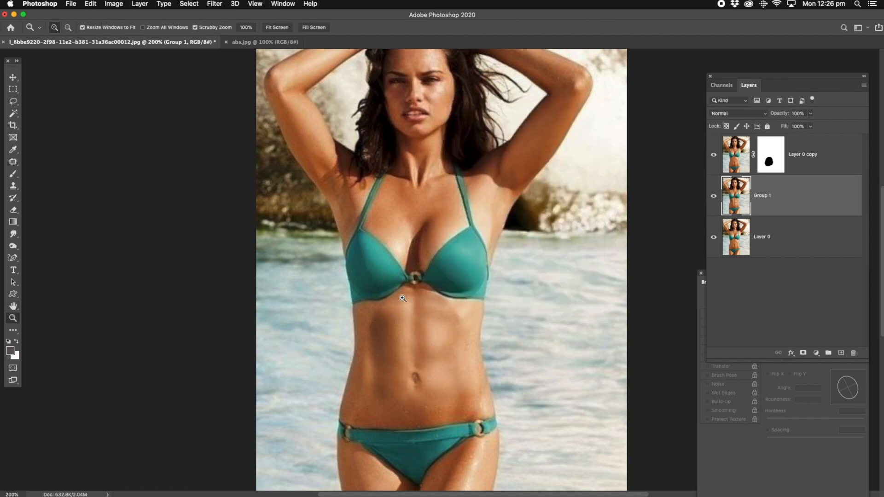
{"action": "left_click", "coordinate": [459, 326]}
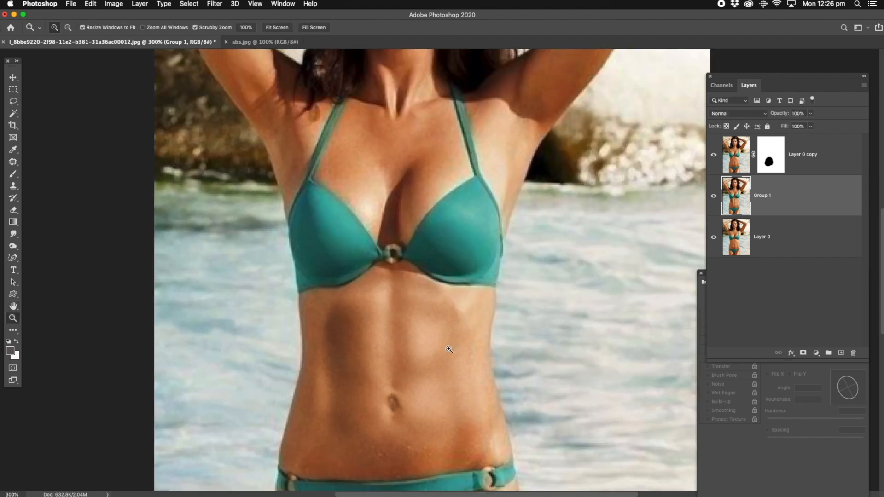
{"action": "left_click", "coordinate": [421, 358]}
{"action": "right_click", "coordinate": [405, 194]}
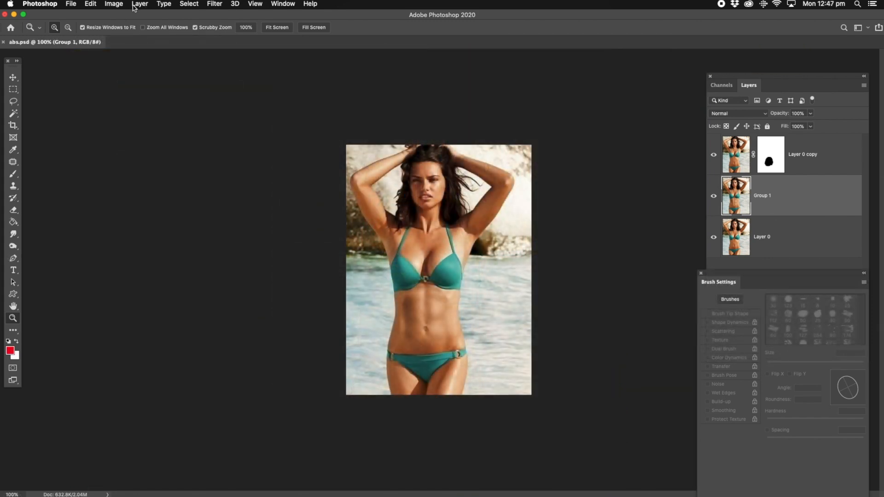
Try flattening the image, inspect the abs up close and undo the flattening.
{"action": "left_click", "coordinate": [134, 6]}
{"action": "left_click", "coordinate": [202, 364]}
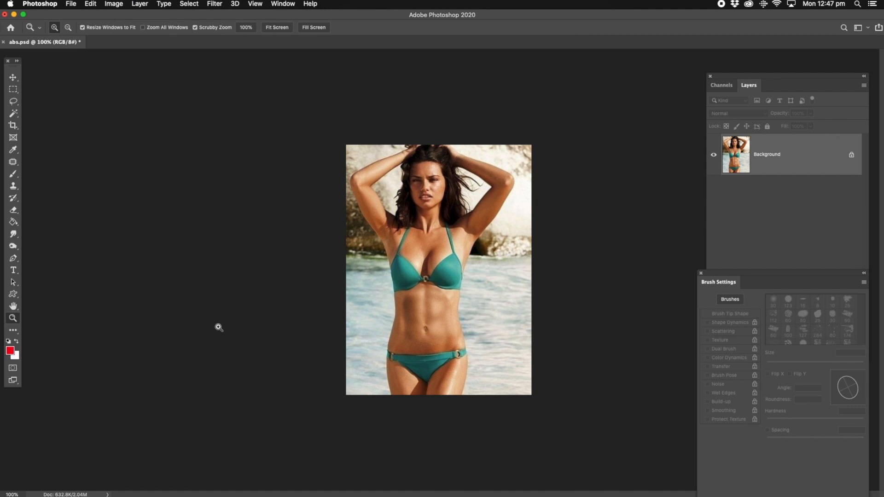
{"action": "left_click", "coordinate": [427, 341]}
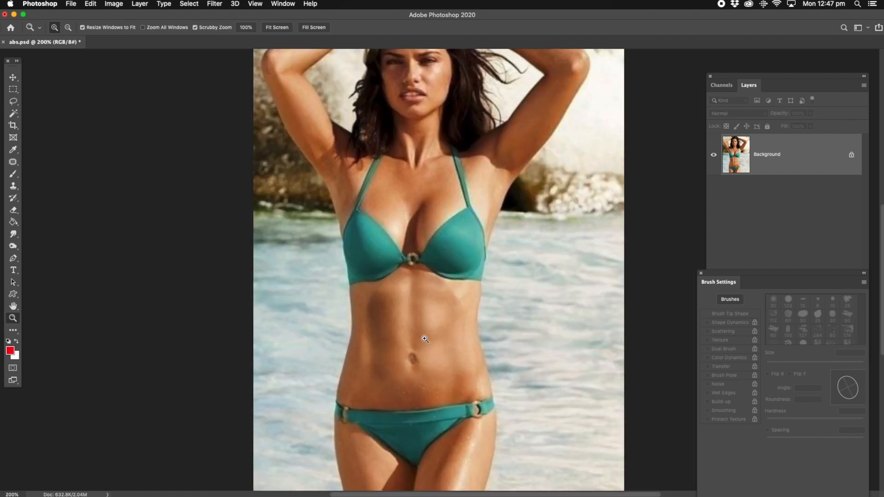
{"action": "left_click", "coordinate": [380, 380]}
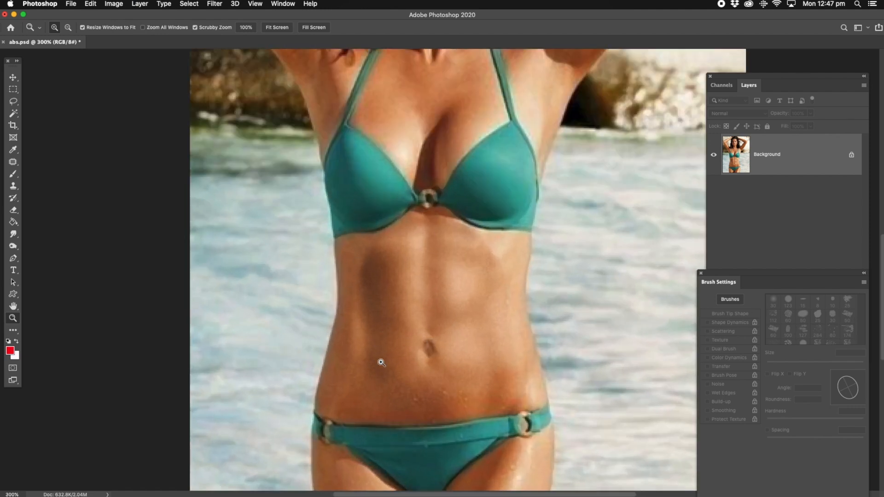
{"action": "key", "text": "super+z"}
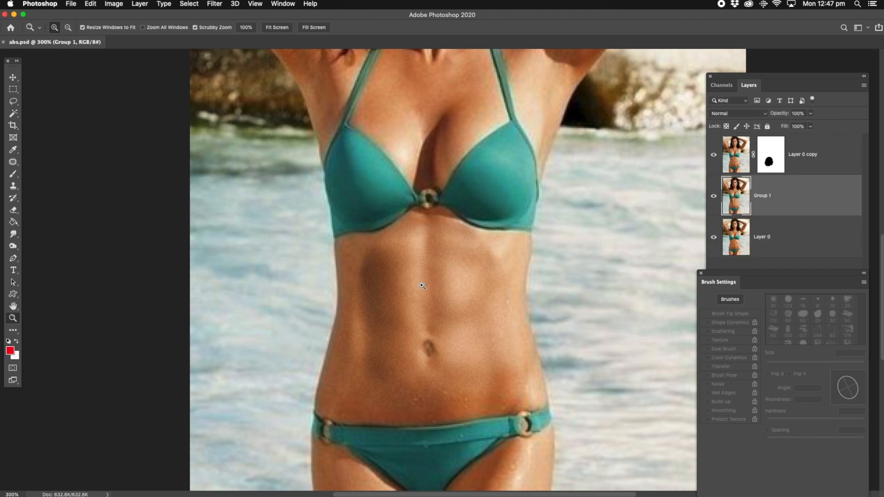
Apply the Blur filter to the Group 1 layer and flatten the image.
{"action": "left_click", "coordinate": [764, 197]}
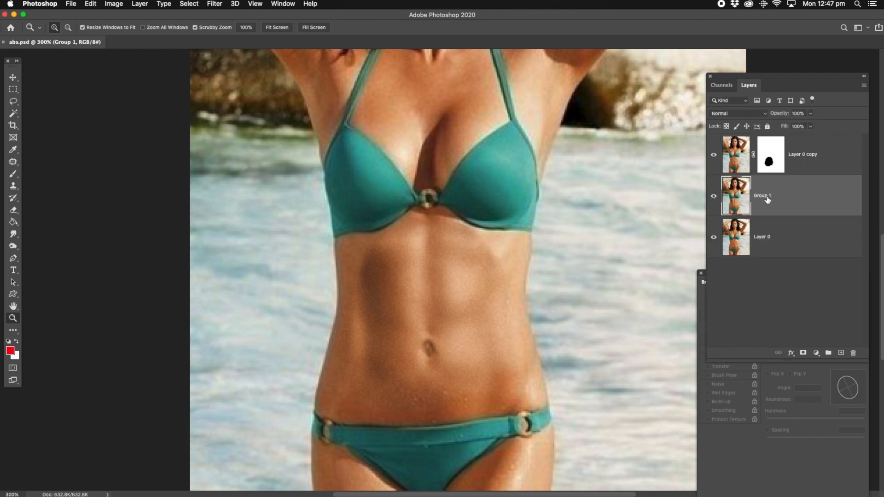
{"action": "left_click", "coordinate": [215, 4]}
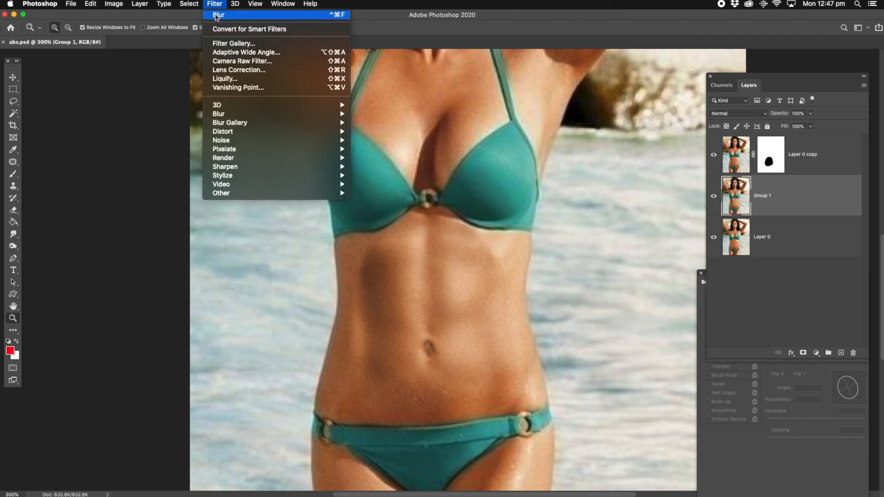
{"action": "left_click", "coordinate": [215, 15]}
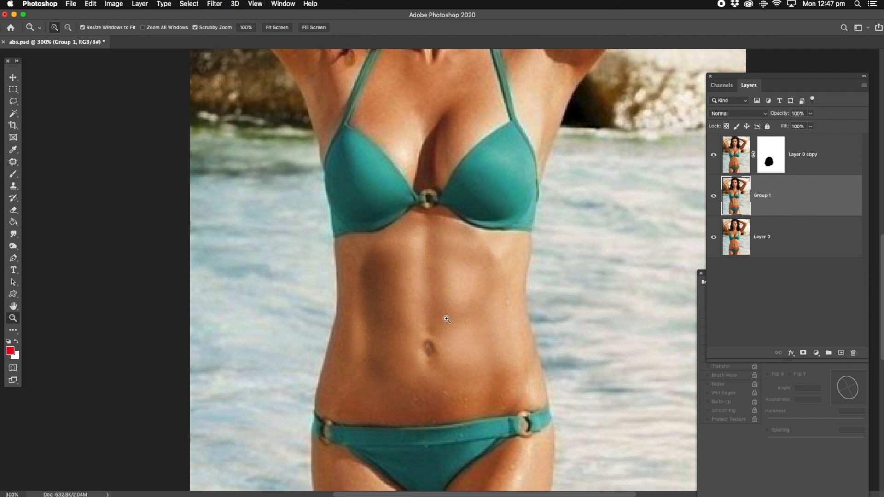
{"action": "left_click", "coordinate": [141, 4]}
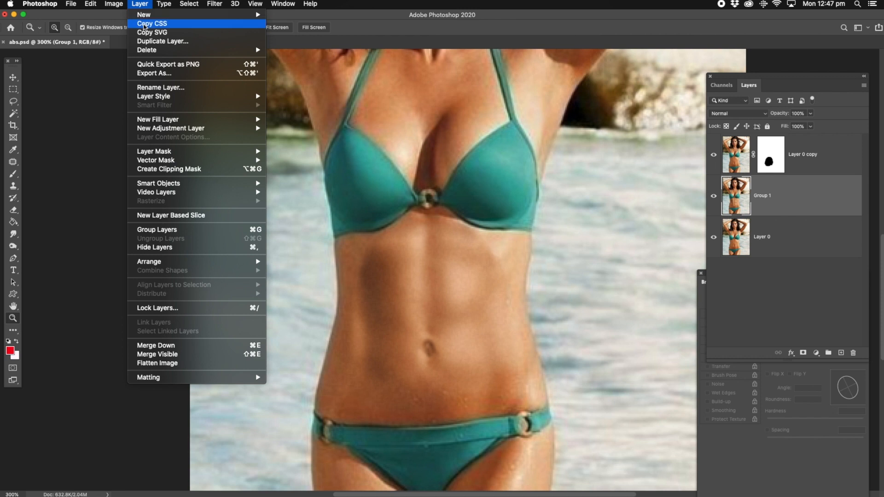
{"action": "left_click", "coordinate": [157, 363]}
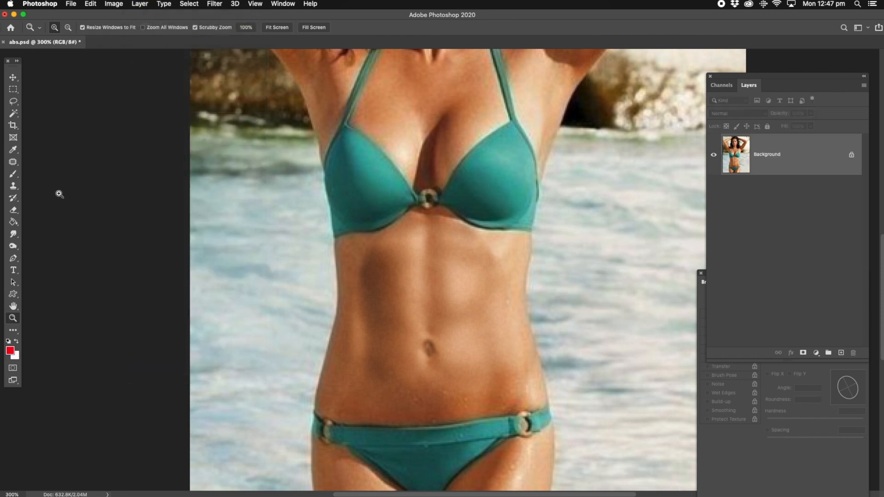
Patch the dark skin area along the viewer's left side of the abs with the Patch tool.
{"action": "left_click", "coordinate": [12, 161]}
{"action": "left_click", "coordinate": [50, 178]}
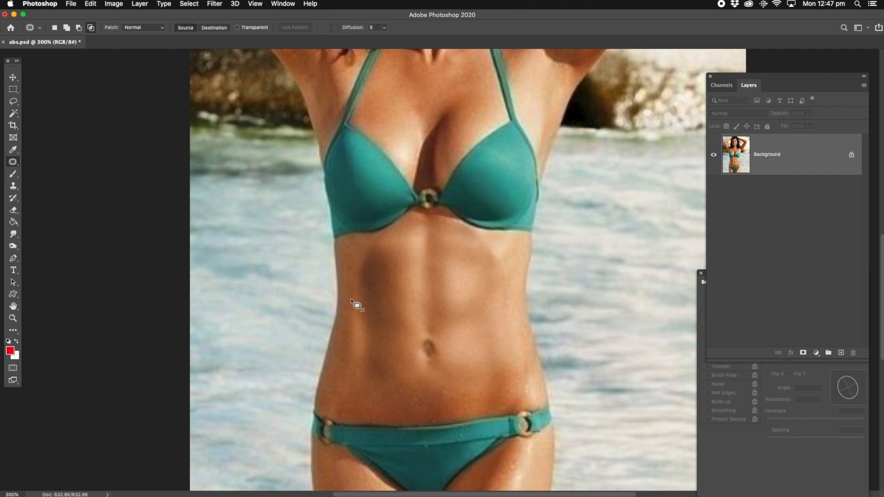
{"action": "mouse_move", "coordinate": [348, 274]}
{"action": "left_mouse_down"}
{"action": "mouse_move", "coordinate": [361, 292]}
{"action": "mouse_move", "coordinate": [367, 281]}
{"action": "mouse_move", "coordinate": [370, 246]}
{"action": "mouse_move", "coordinate": [388, 261]}
{"action": "mouse_move", "coordinate": [411, 124]}
{"action": "mouse_move", "coordinate": [387, 117]}
{"action": "left_mouse_up"}
{"action": "left_click", "coordinate": [422, 263]}
{"action": "left_click", "coordinate": [13, 318]}
{"action": "right_click", "coordinate": [376, 202]}
{"action": "left_click", "coordinate": [400, 205]}
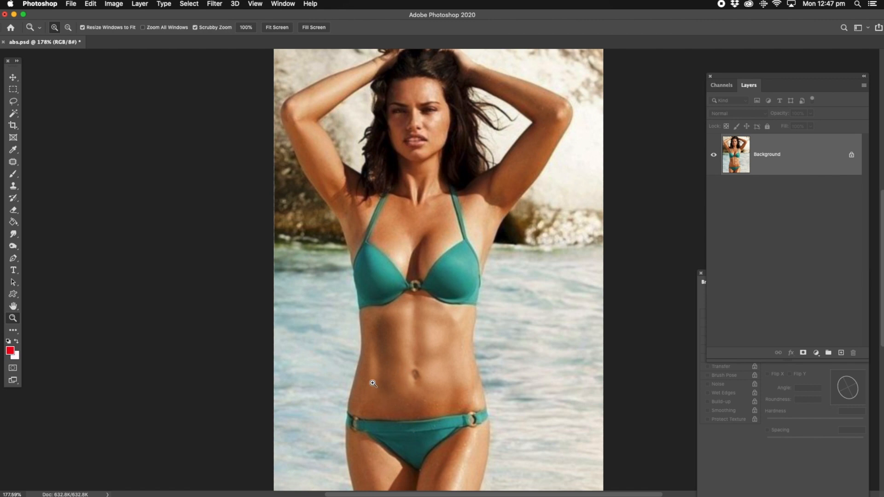
Patch several remaining uneven spots along the viewer's left side of the abs to even out the skin tone.
{"action": "left_click", "coordinate": [13, 162]}
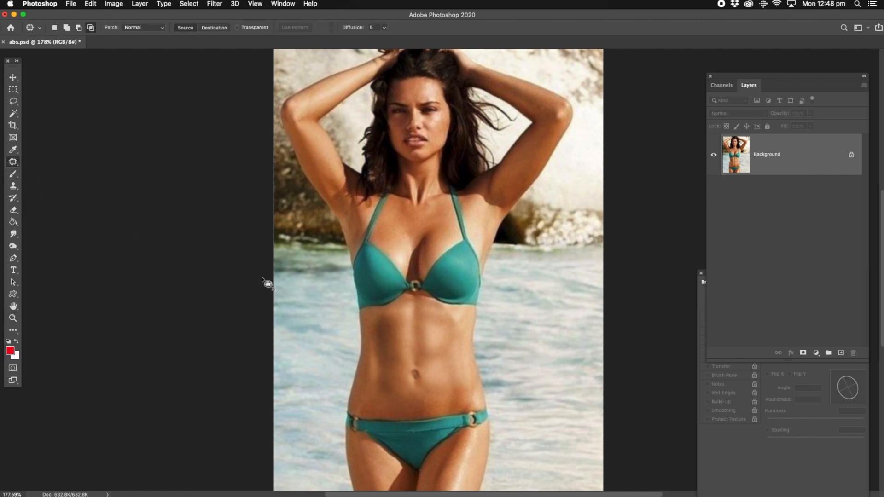
{"action": "right_click", "coordinate": [13, 163]}
{"action": "left_click", "coordinate": [60, 179]}
{"action": "mouse_move", "coordinate": [365, 352]}
{"action": "left_mouse_down"}
{"action": "mouse_move", "coordinate": [366, 389]}
{"action": "mouse_move", "coordinate": [380, 390]}
{"action": "mouse_move", "coordinate": [371, 341]}
{"action": "left_mouse_up"}
{"action": "left_click_drag", "start_coordinate": [393, 286], "coordinate": [404, 257]}
{"action": "key", "text": "super+d"}
{"action": "mouse_move", "coordinate": [377, 345]}
{"action": "left_mouse_down"}
{"action": "mouse_move", "coordinate": [382, 377]}
{"action": "mouse_move", "coordinate": [369, 352]}
{"action": "mouse_move", "coordinate": [389, 349]}
{"action": "left_mouse_up"}
{"action": "key", "text": "super+d"}
{"action": "mouse_move", "coordinate": [379, 332]}
{"action": "left_mouse_down"}
{"action": "mouse_move", "coordinate": [384, 363]}
{"action": "mouse_move", "coordinate": [374, 350]}
{"action": "mouse_move", "coordinate": [376, 332]}
{"action": "mouse_move", "coordinate": [394, 396]}
{"action": "left_mouse_up"}
{"action": "key", "text": "super+d"}
Apply an Exposure adjustment to the flattened image with the gamma correction set to 0.83.
{"action": "left_click", "coordinate": [114, 5]}
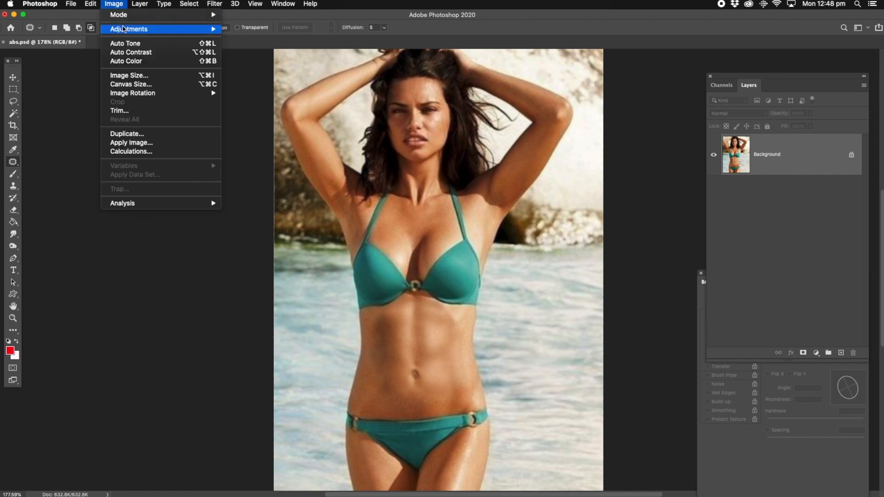
{"action": "mouse_move", "coordinate": [127, 29]}
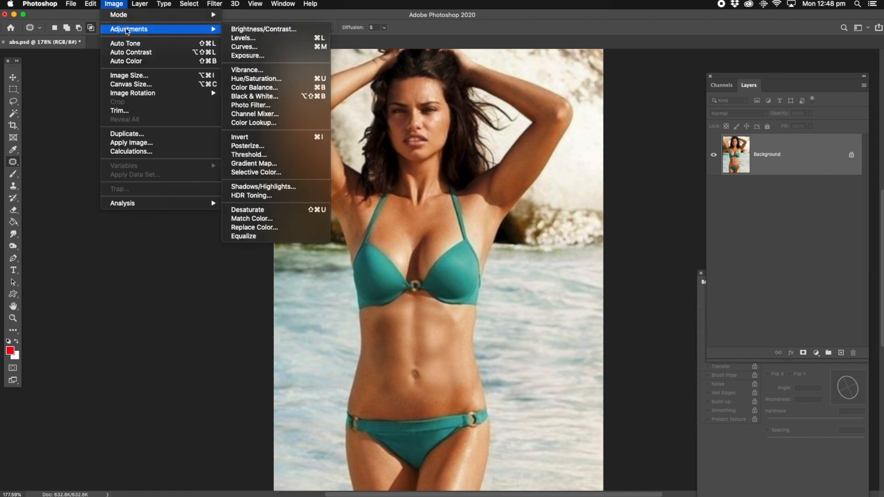
{"action": "left_click", "coordinate": [249, 56]}
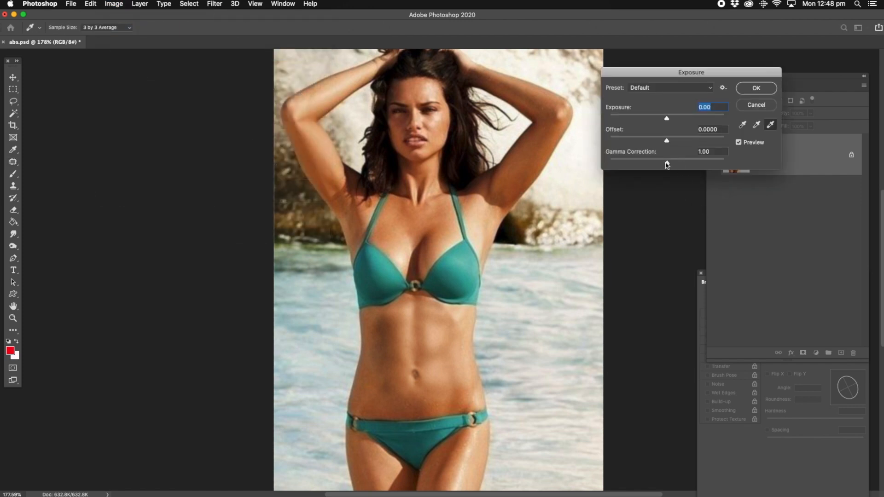
{"action": "left_click_drag", "start_coordinate": [666, 165], "coordinate": [674, 164]}
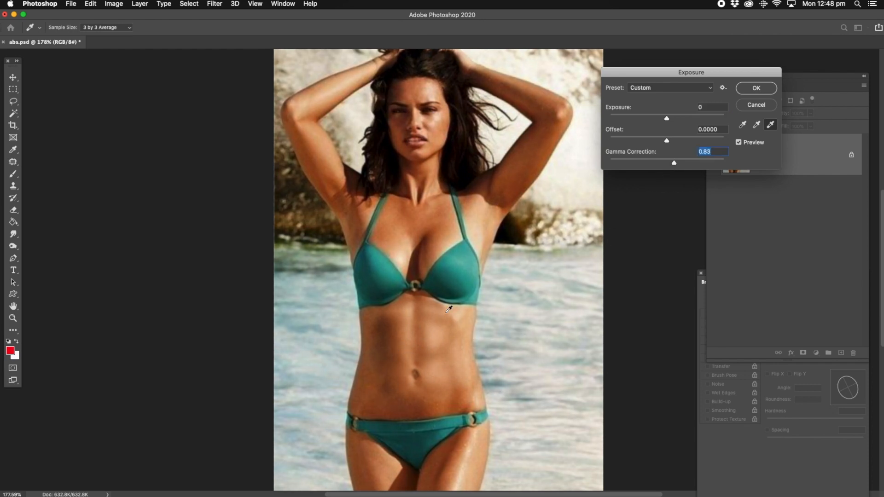
{"action": "left_click", "coordinate": [753, 89]}
Patch the skin on the lower abdomen, on the viewer's left of the navel.
{"action": "key", "text": "j"}
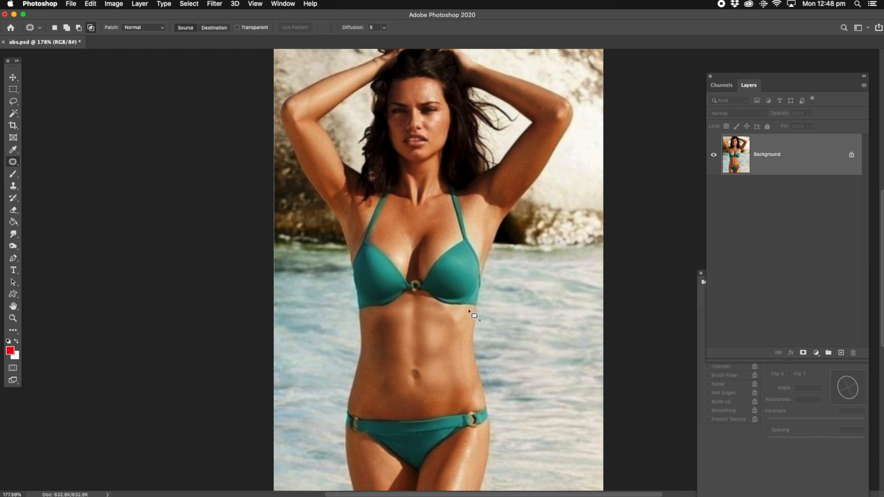
{"action": "mouse_move", "coordinate": [389, 375]}
{"action": "left_mouse_down"}
{"action": "mouse_move", "coordinate": [401, 387]}
{"action": "mouse_move", "coordinate": [390, 389]}
{"action": "mouse_move", "coordinate": [412, 405]}
{"action": "mouse_move", "coordinate": [369, 399]}
{"action": "left_mouse_up"}
{"action": "left_click", "coordinate": [382, 431]}
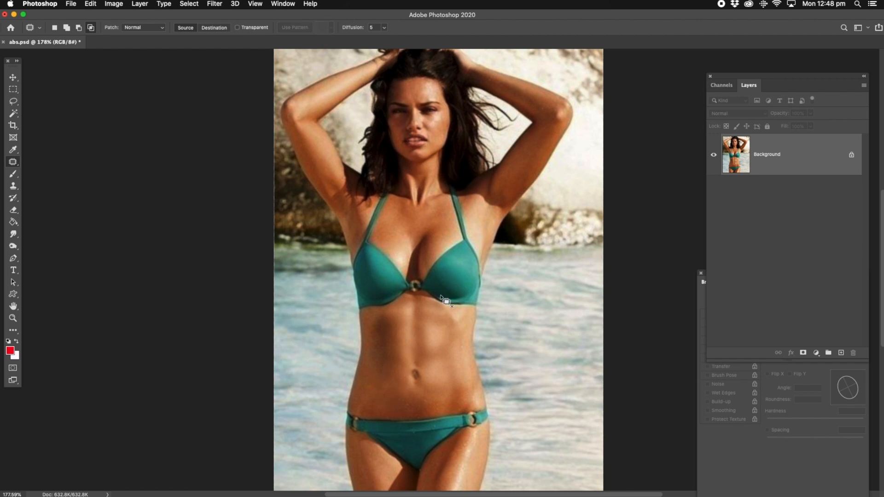